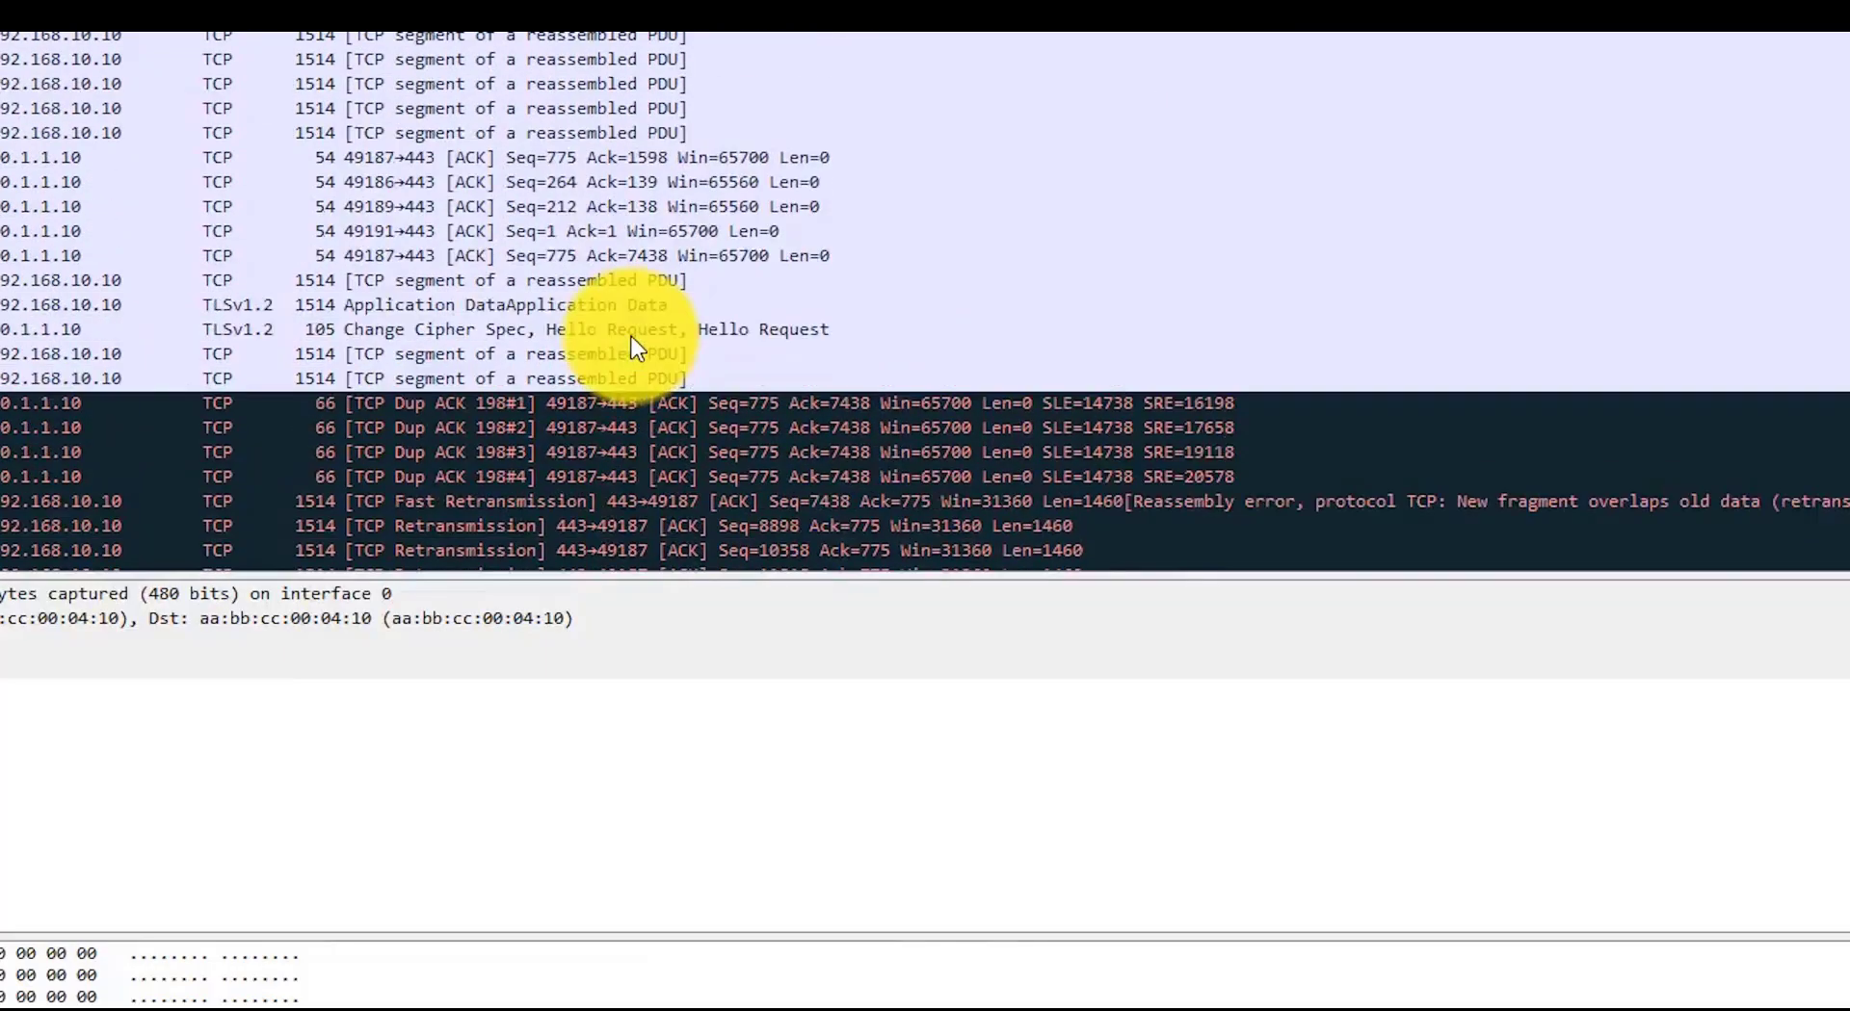
Scroll up through the Wireshark packet list
scroll(636, 347, up, 3)
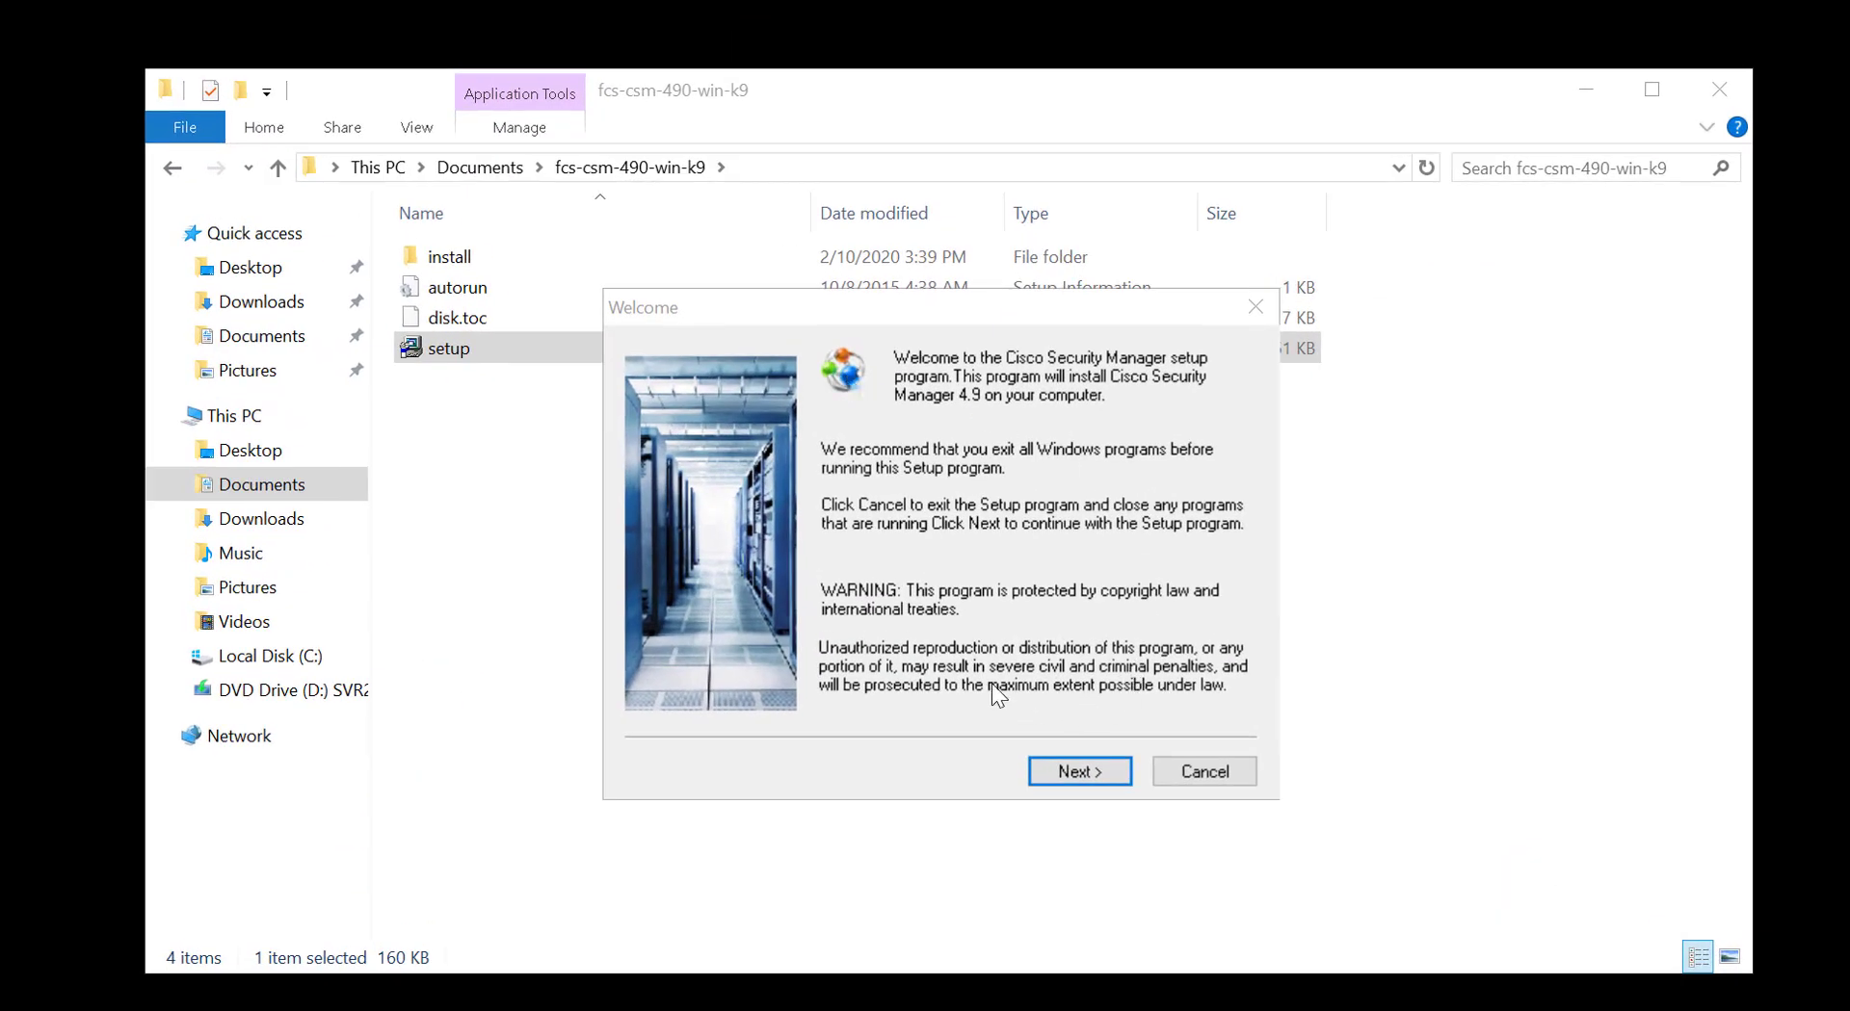
Accept the license terms and keep the default C:\Program Files (x86)\CSCOpx destination folder
click(1079, 771)
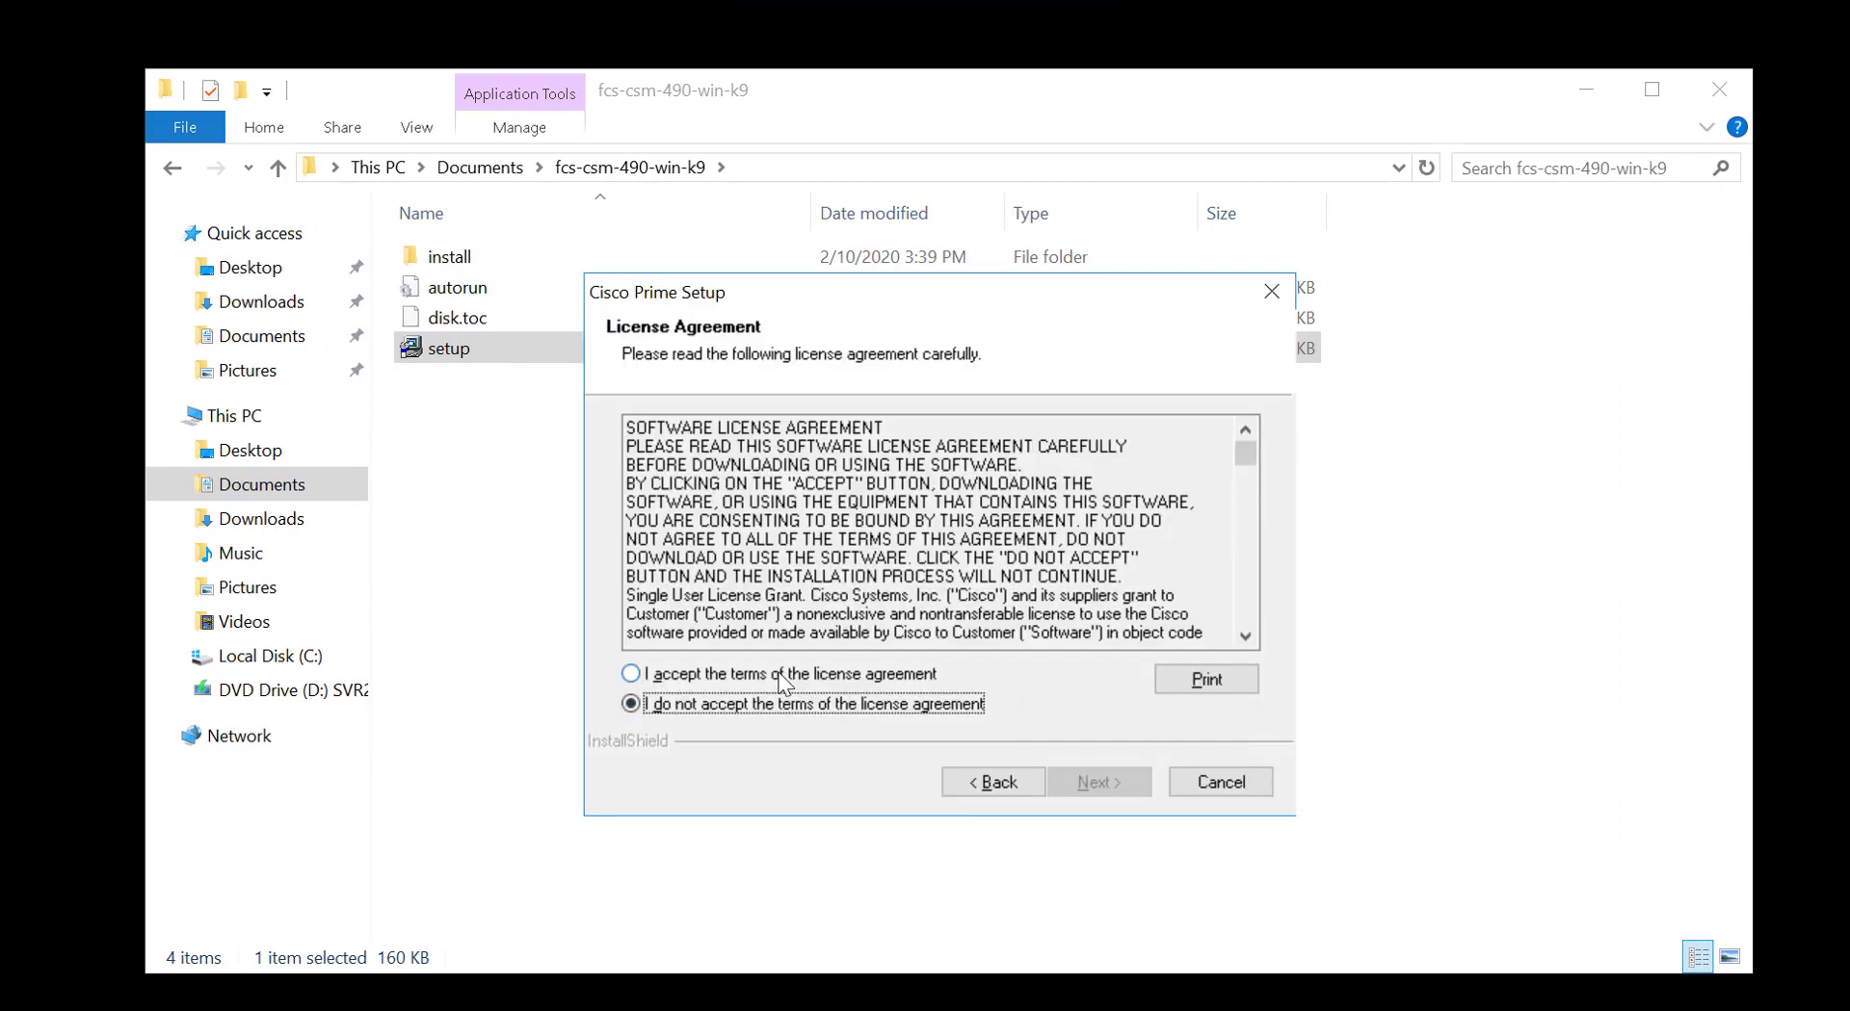
click(782, 676)
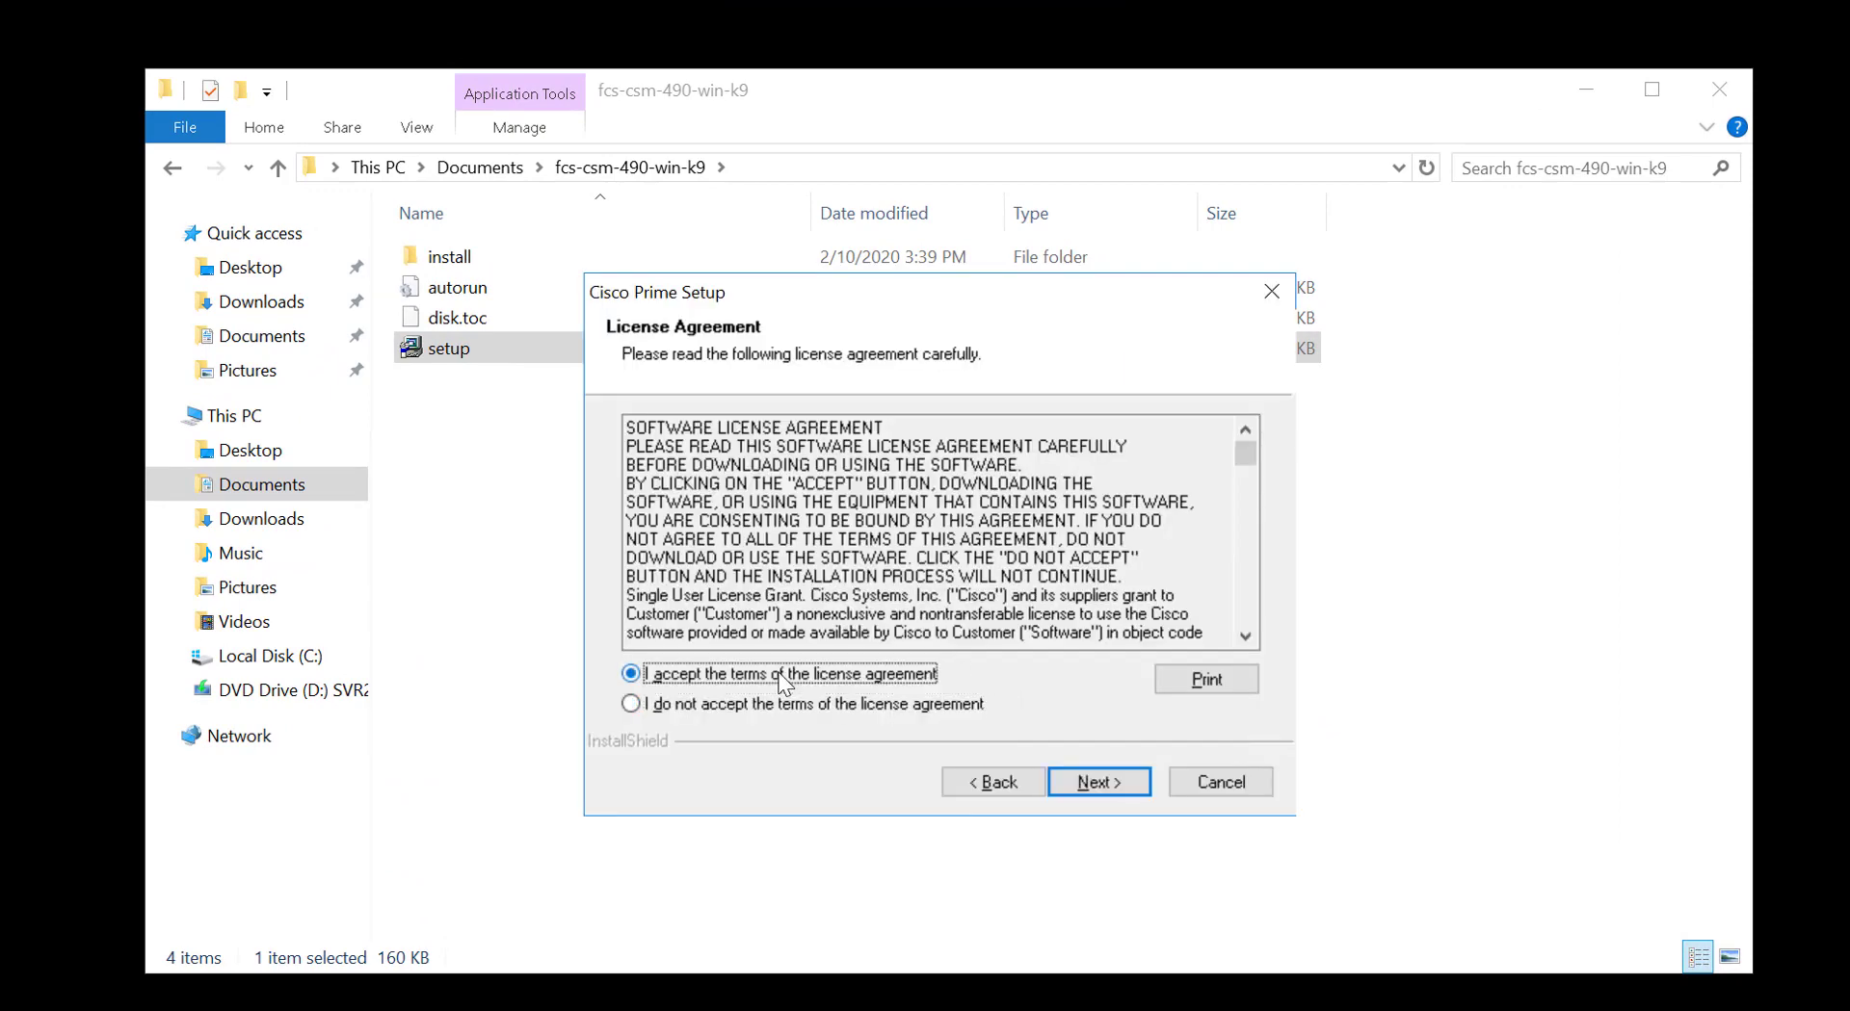
click(1098, 784)
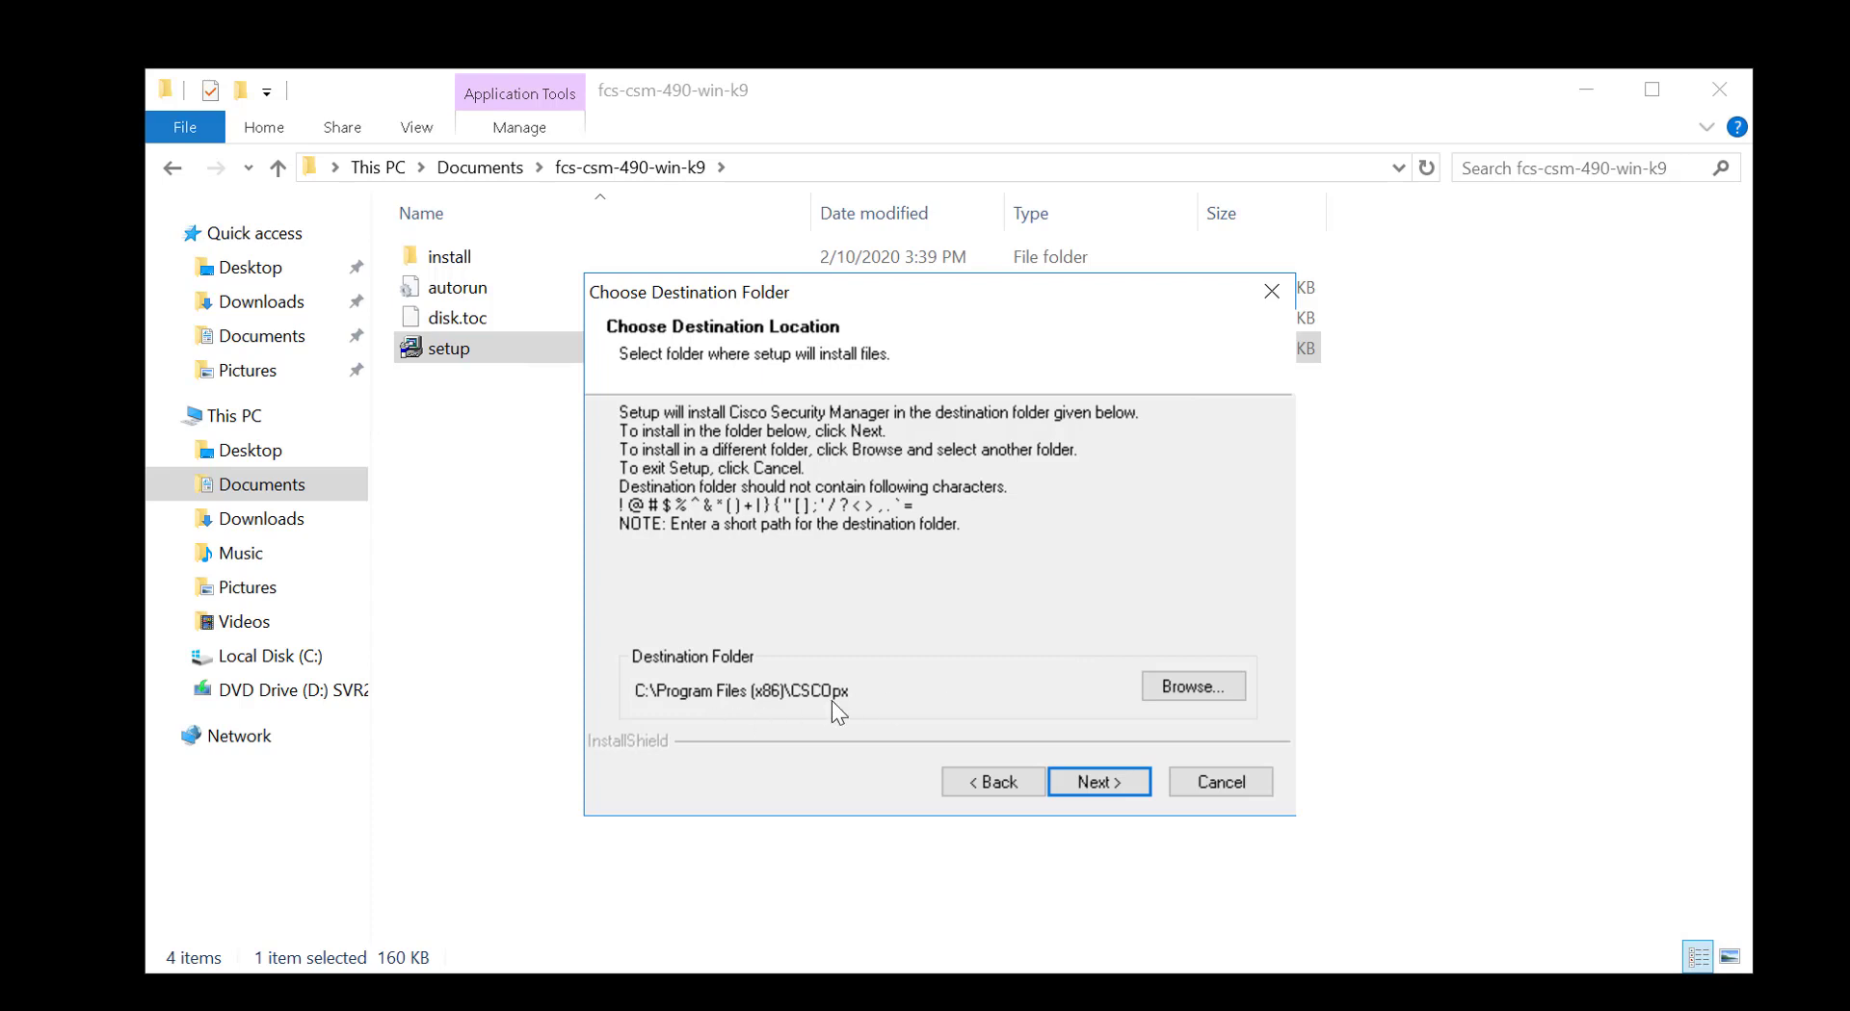
click(1118, 780)
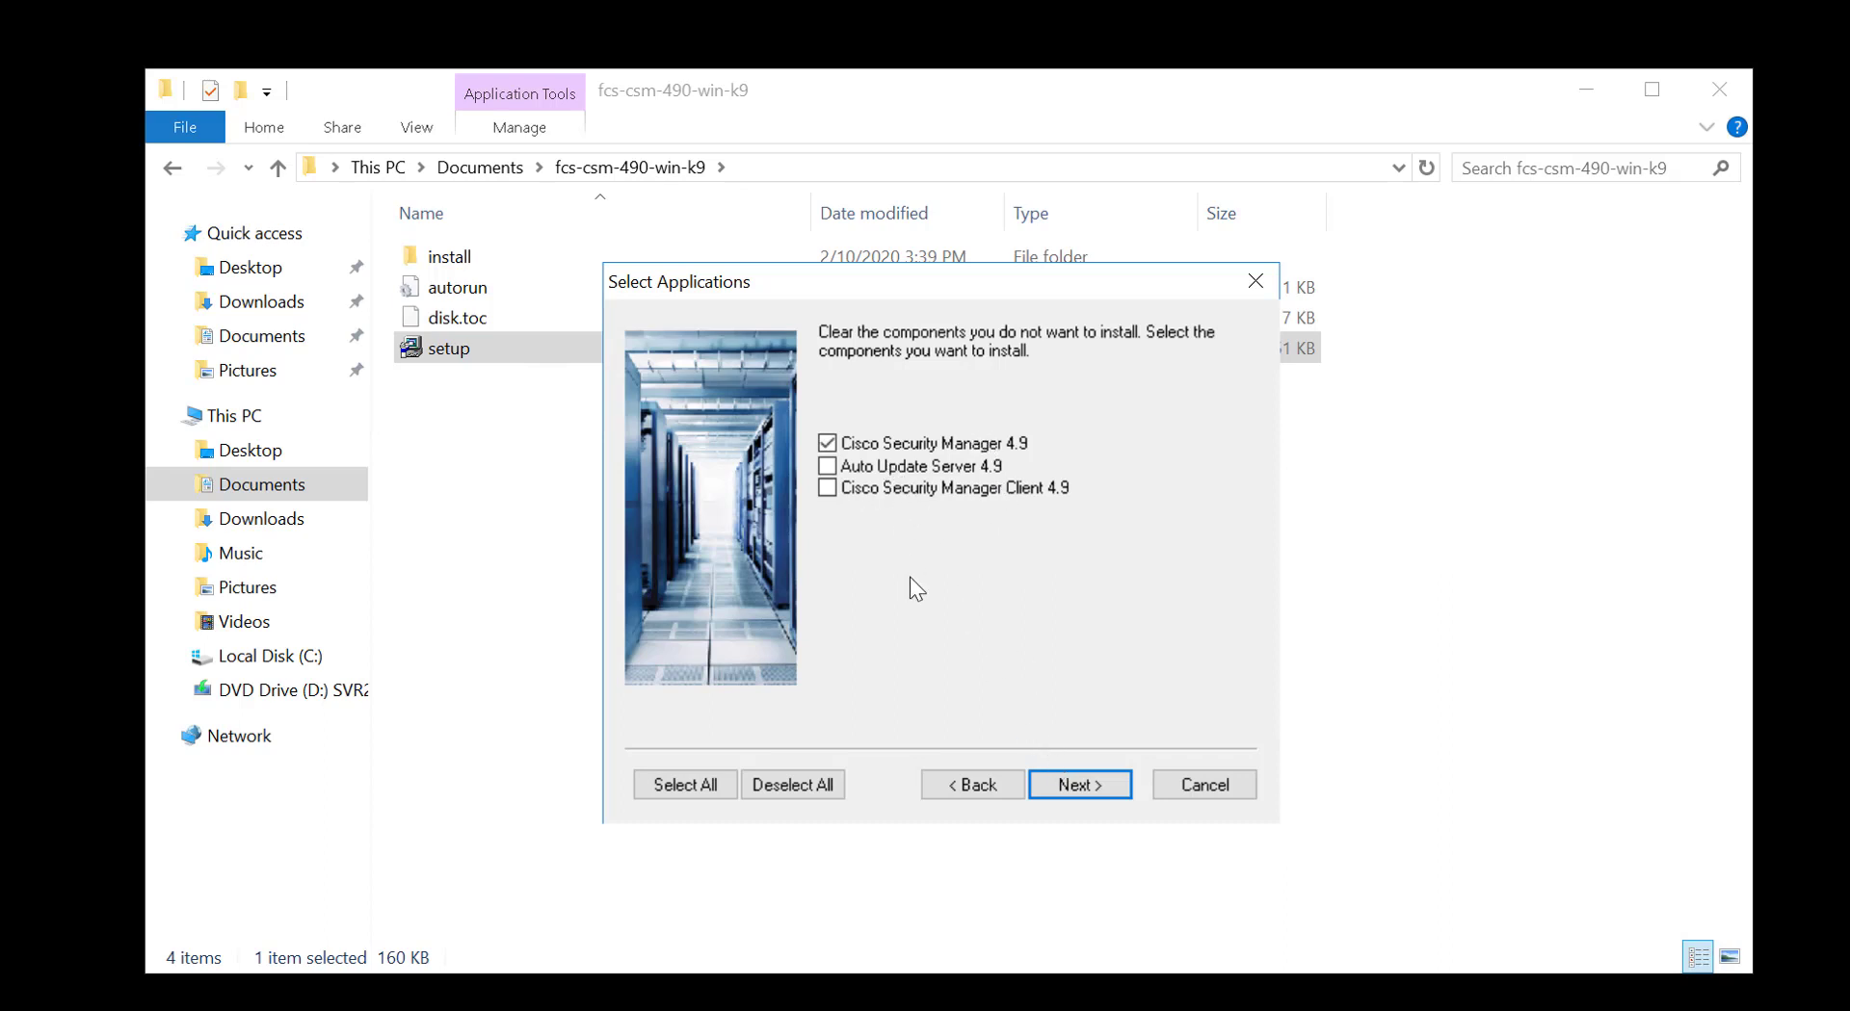
Continue with only Cisco Security Manager 4.9, dismiss the swap warning, and accept system requirements
click(1102, 788)
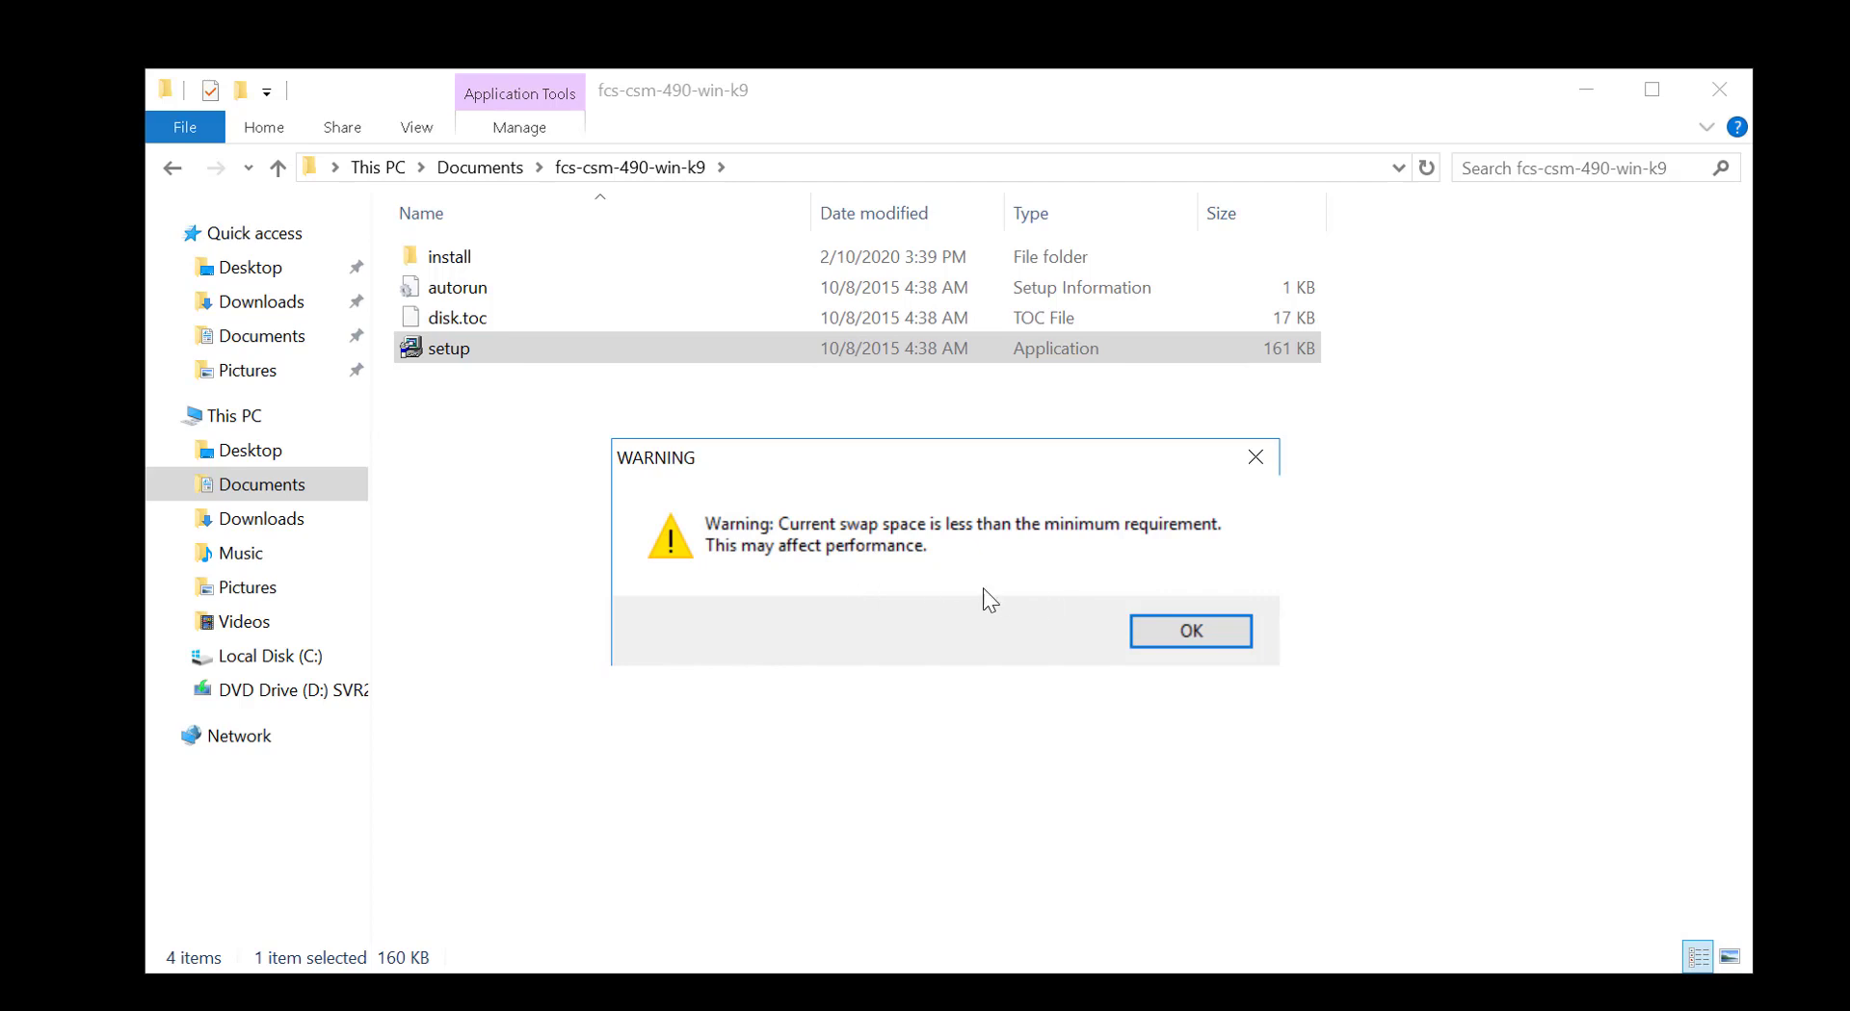
click(1207, 641)
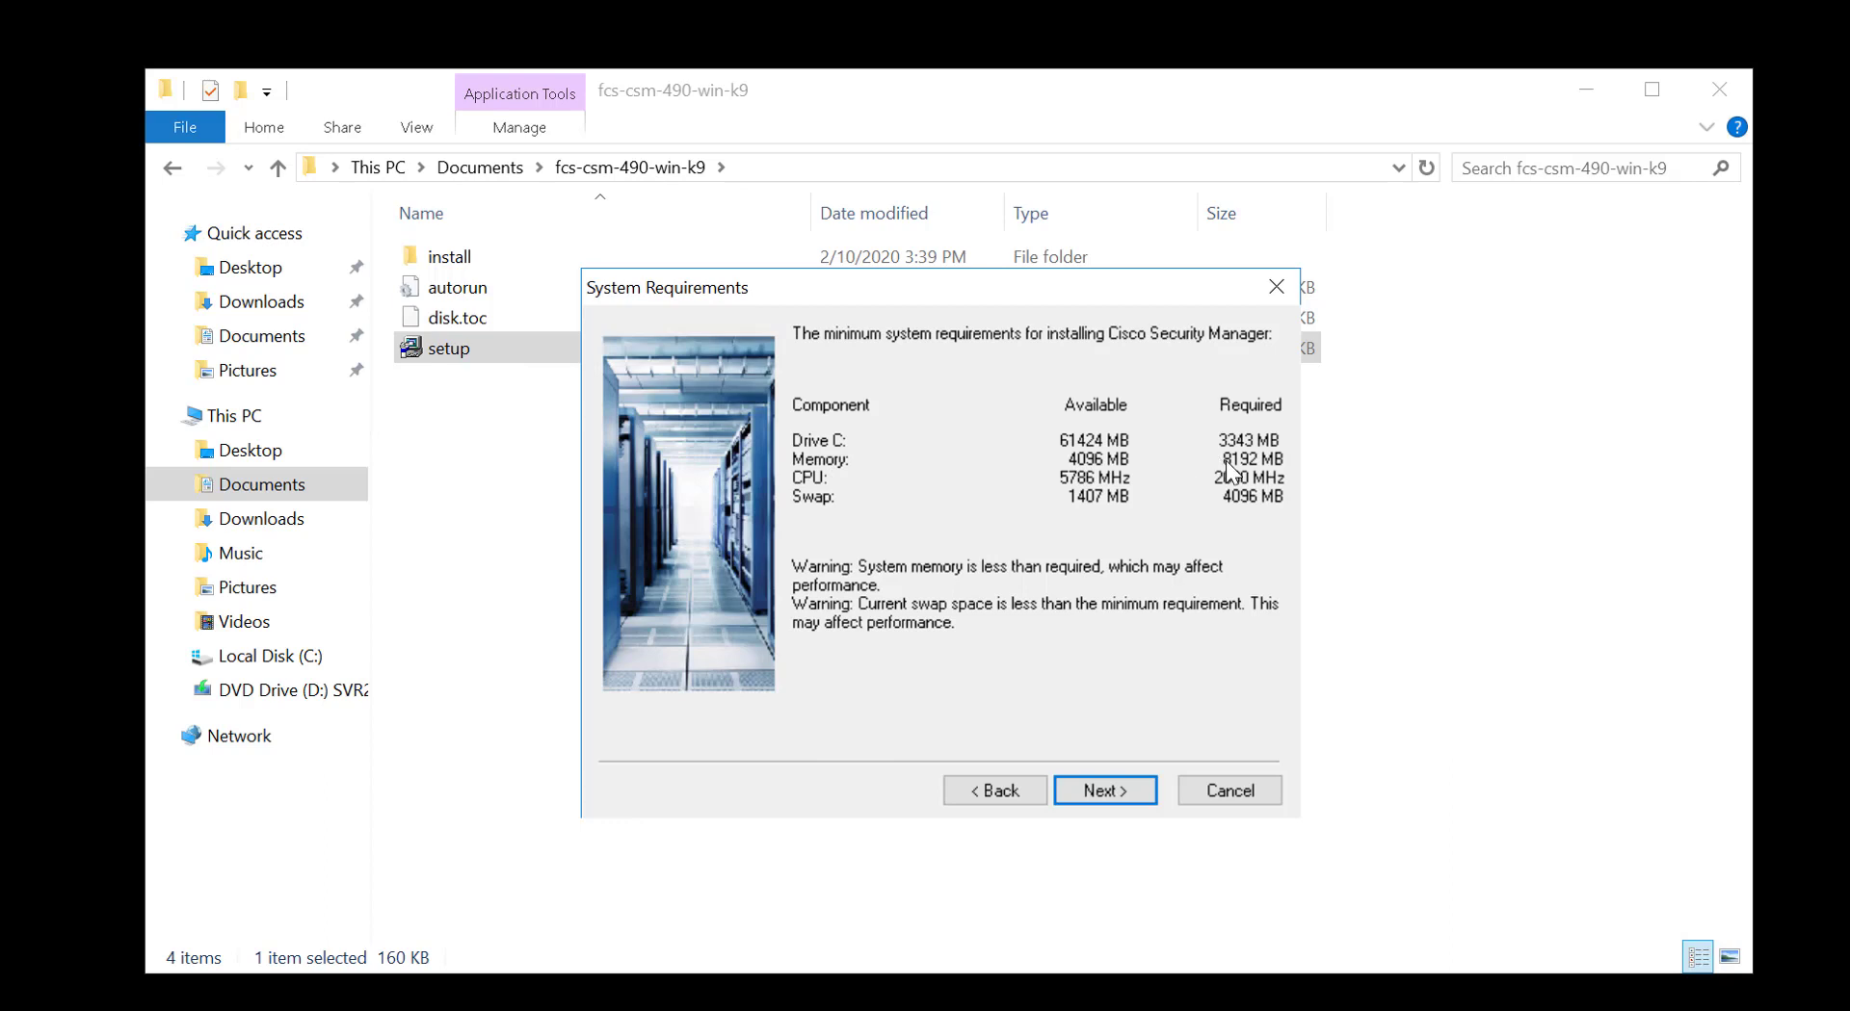
click(1108, 791)
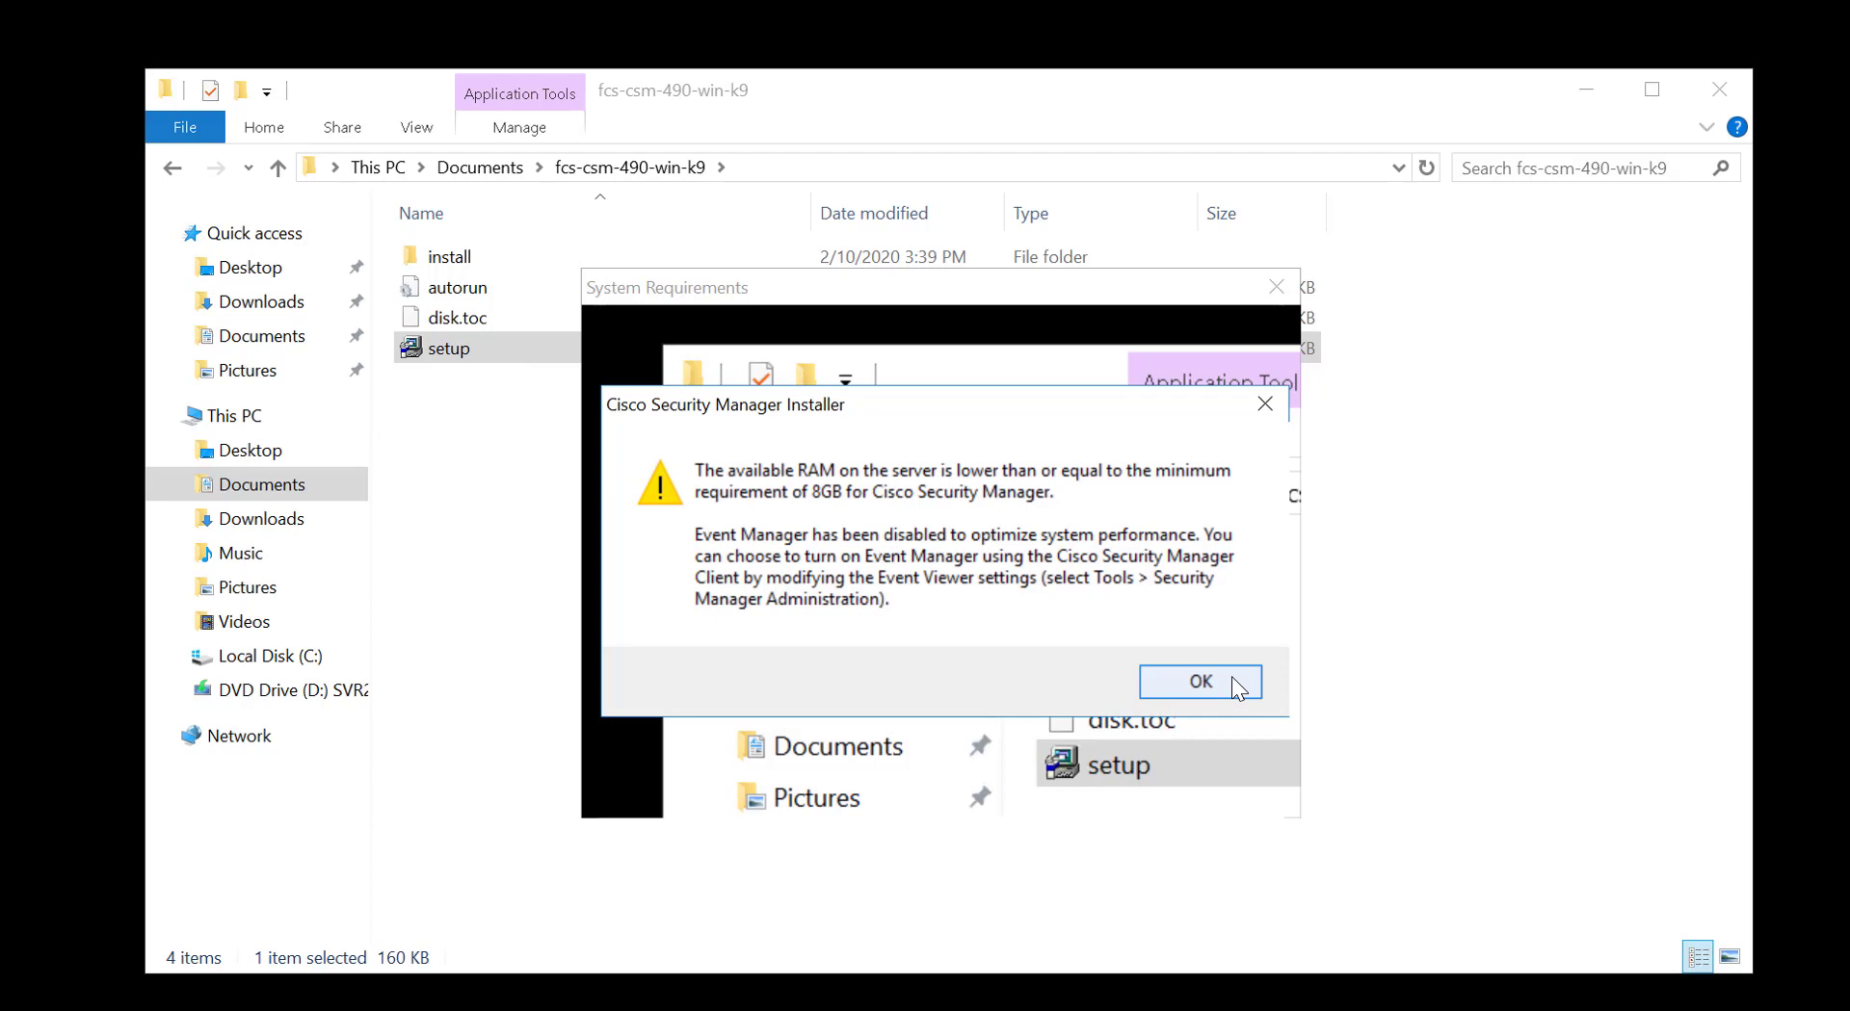
Acknowledge the low RAM warning, keep Evaluation Only licensing, and set the admin password
click(1238, 687)
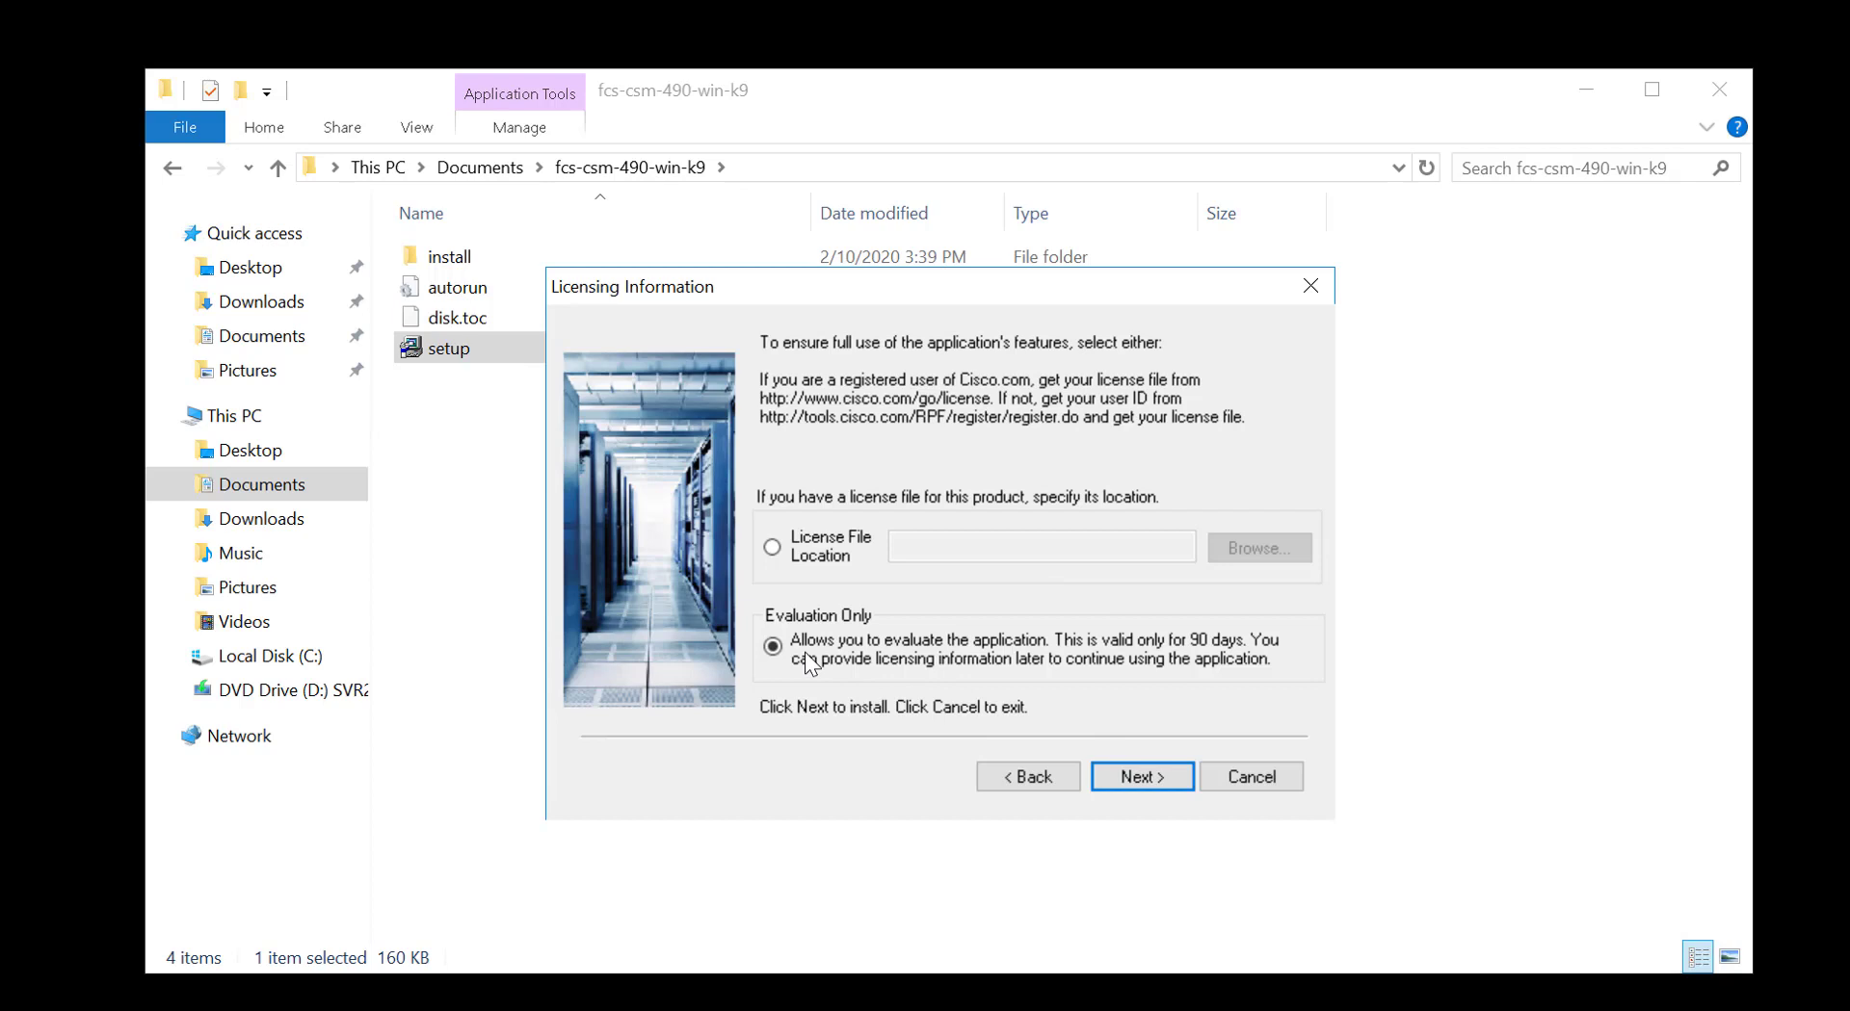
click(1142, 776)
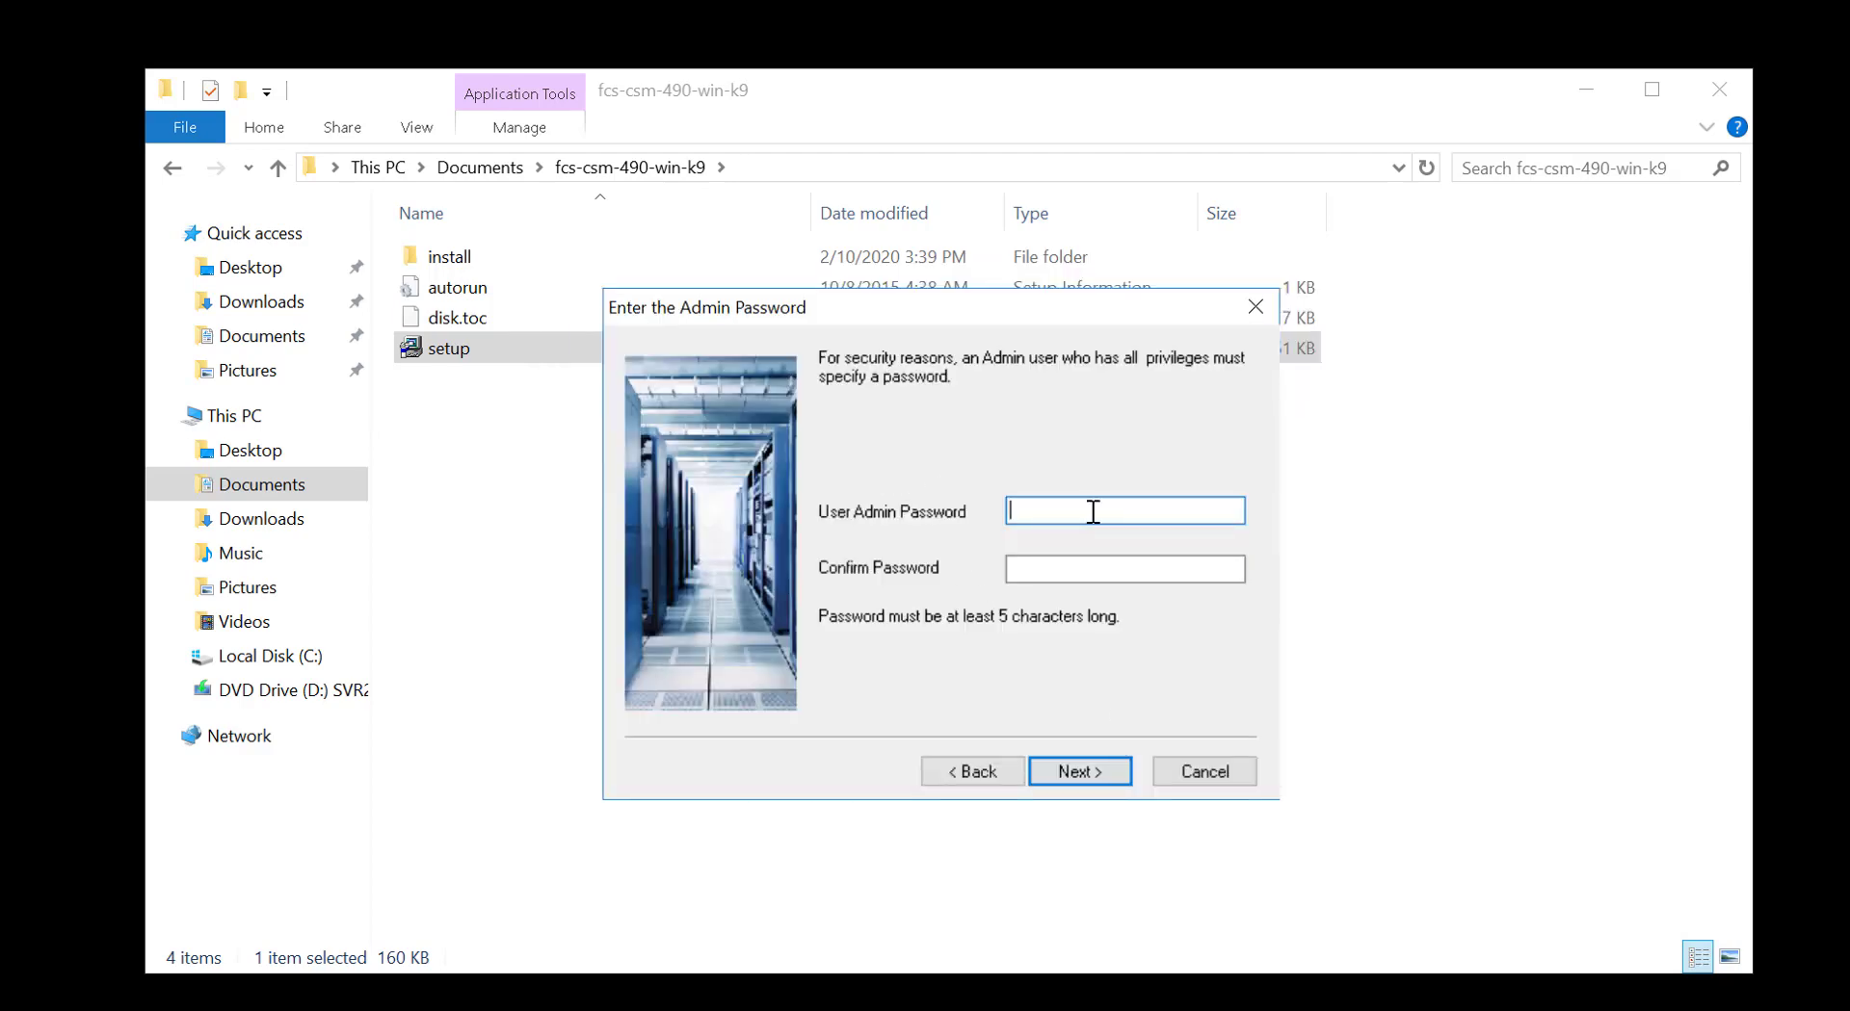
text(********)
key(Tab)
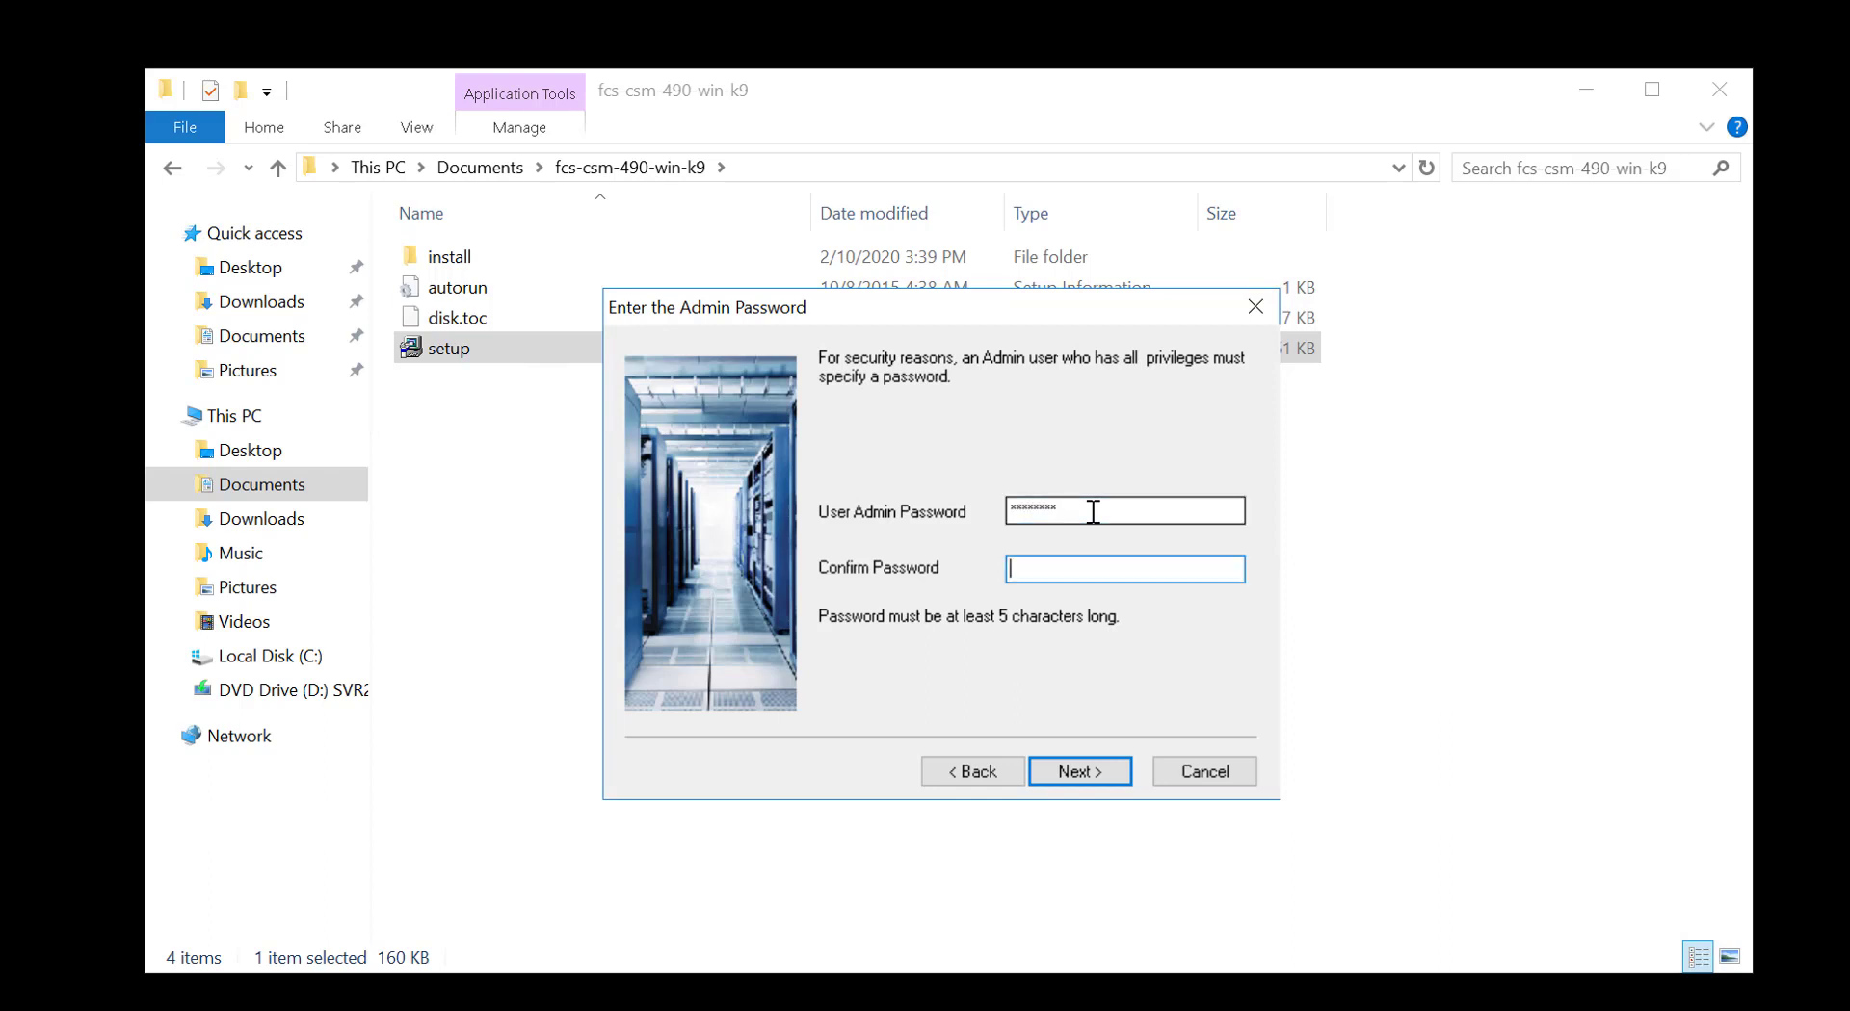
text(********)
click(1082, 771)
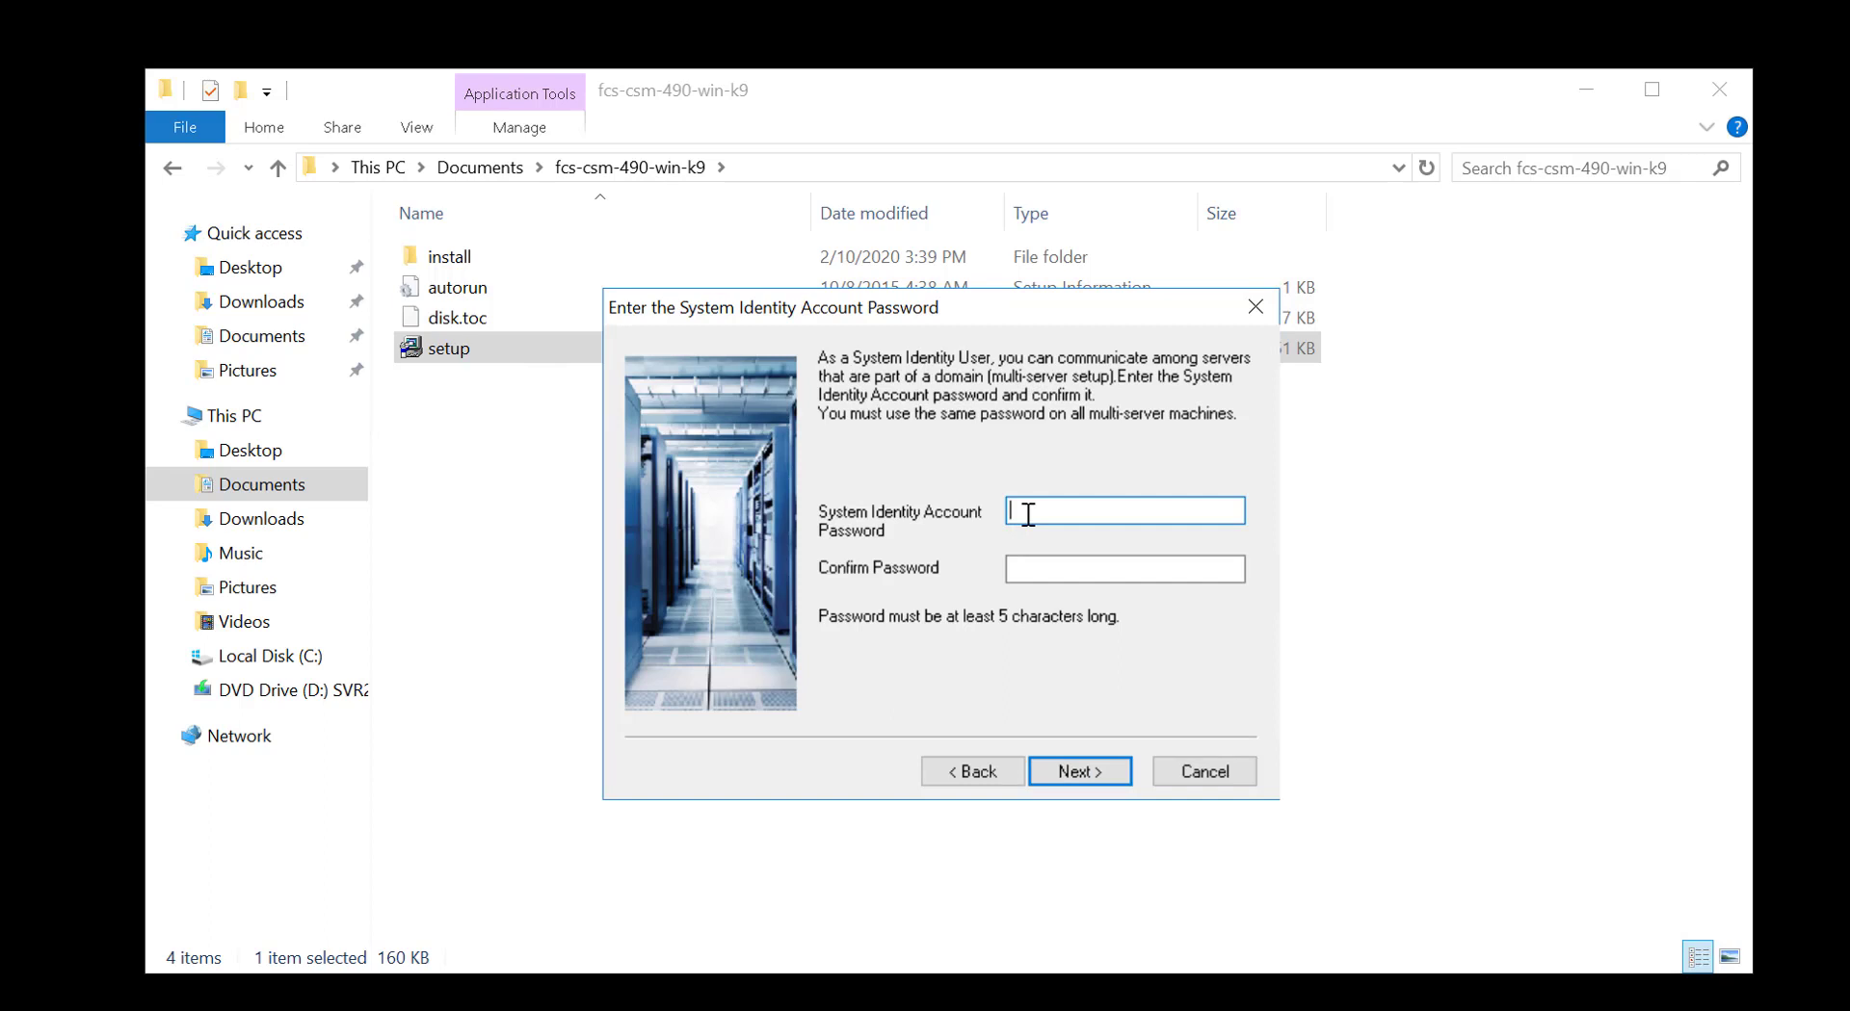
Enter and confirm the System Identity account password
text(********)
key(Tab)
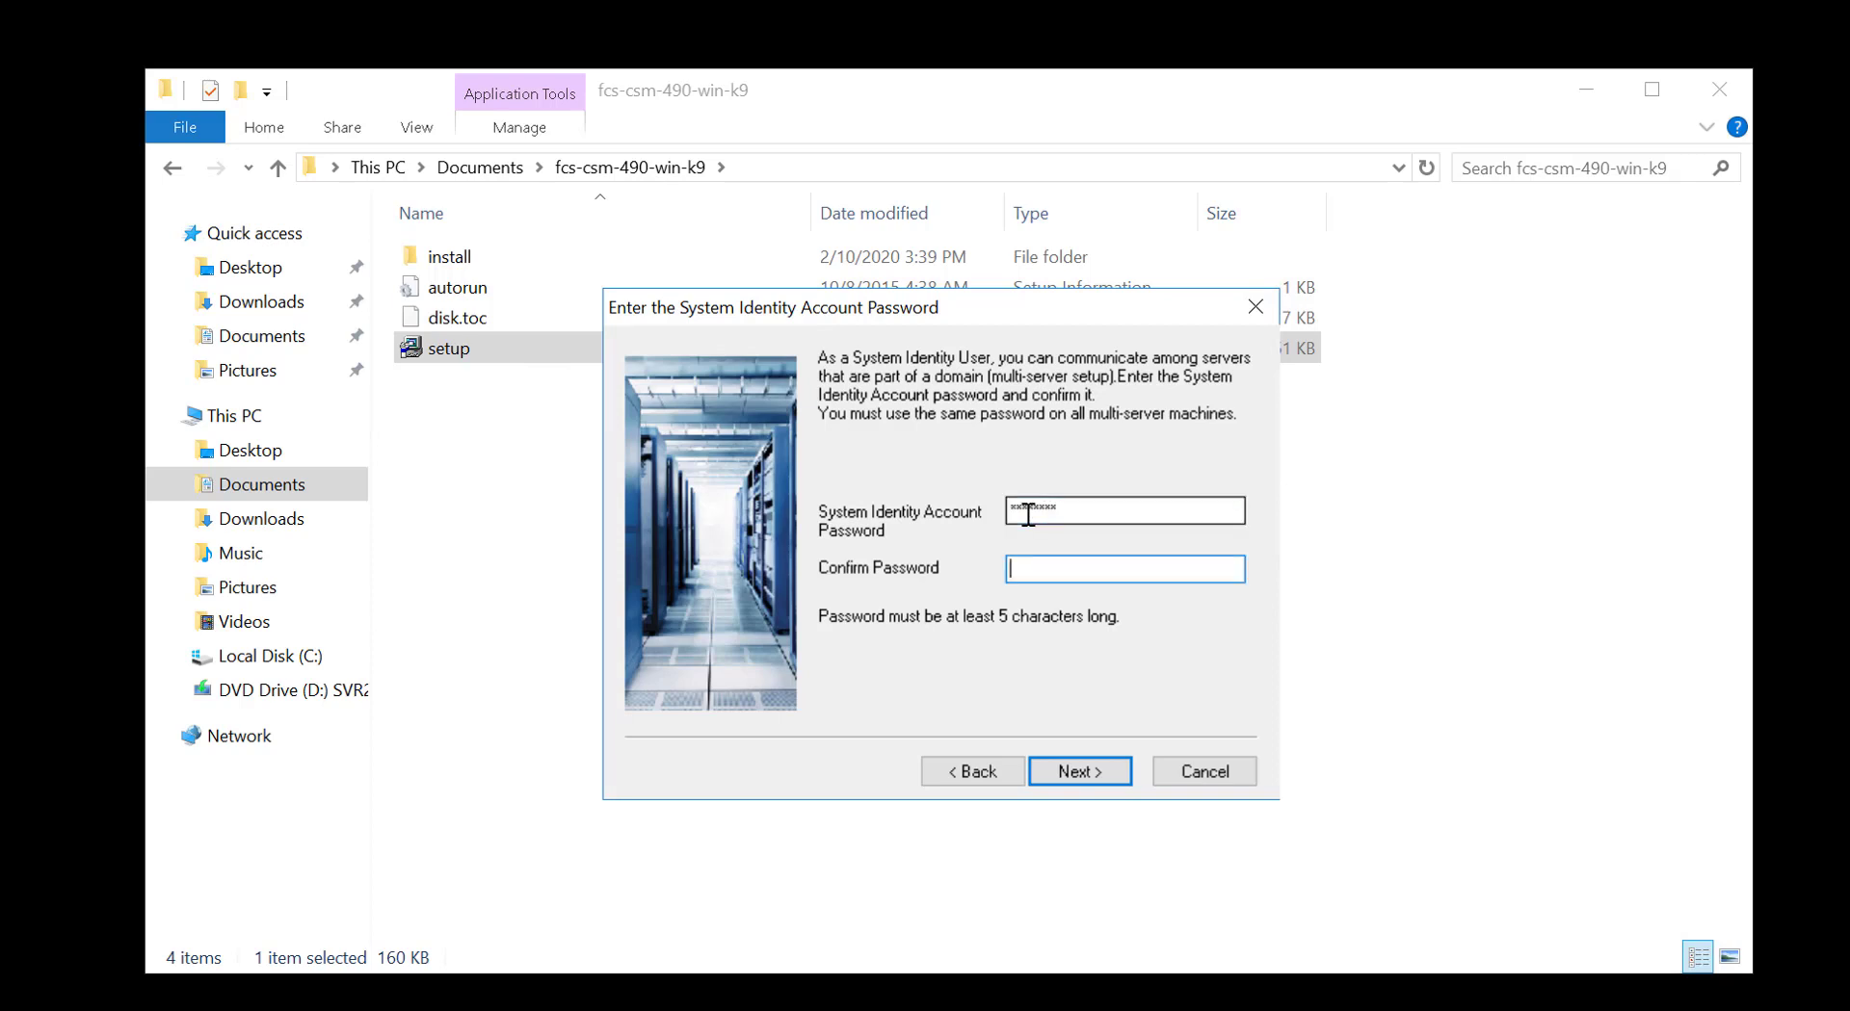
text(********)
click(1077, 771)
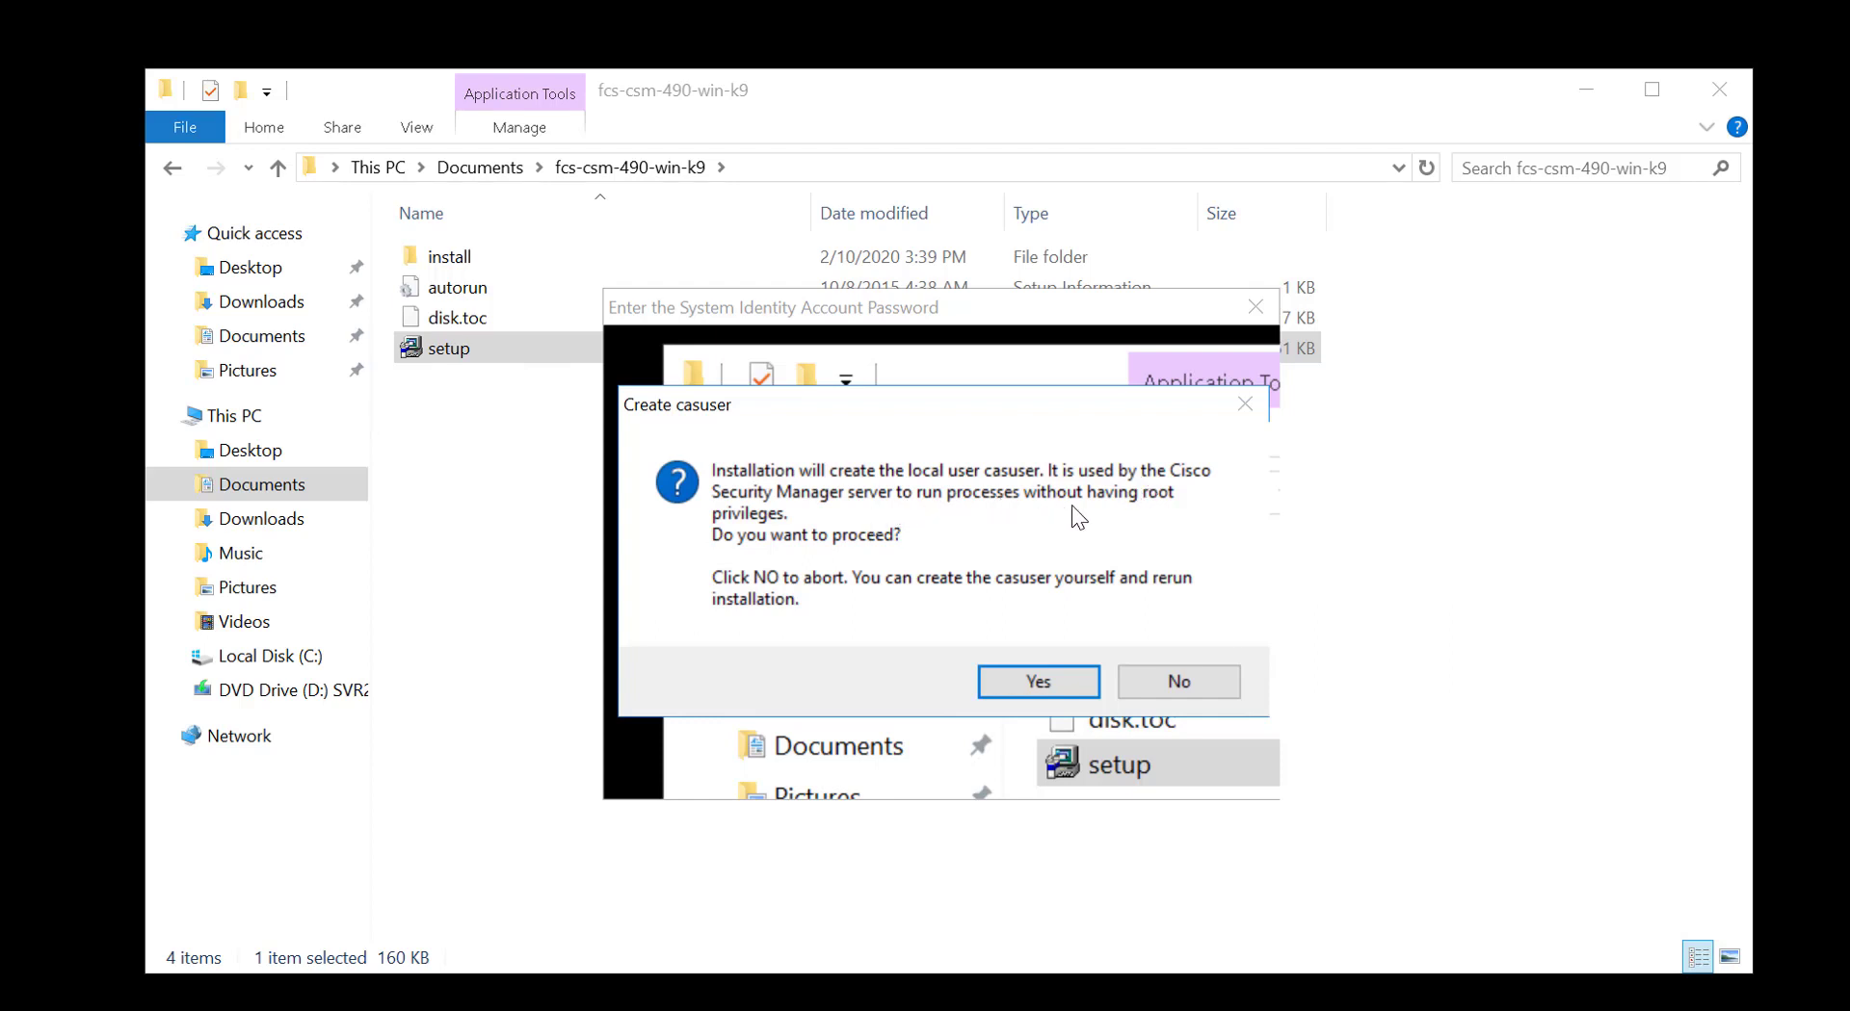
Approve creating the local casuser account and start the installation
click(1088, 679)
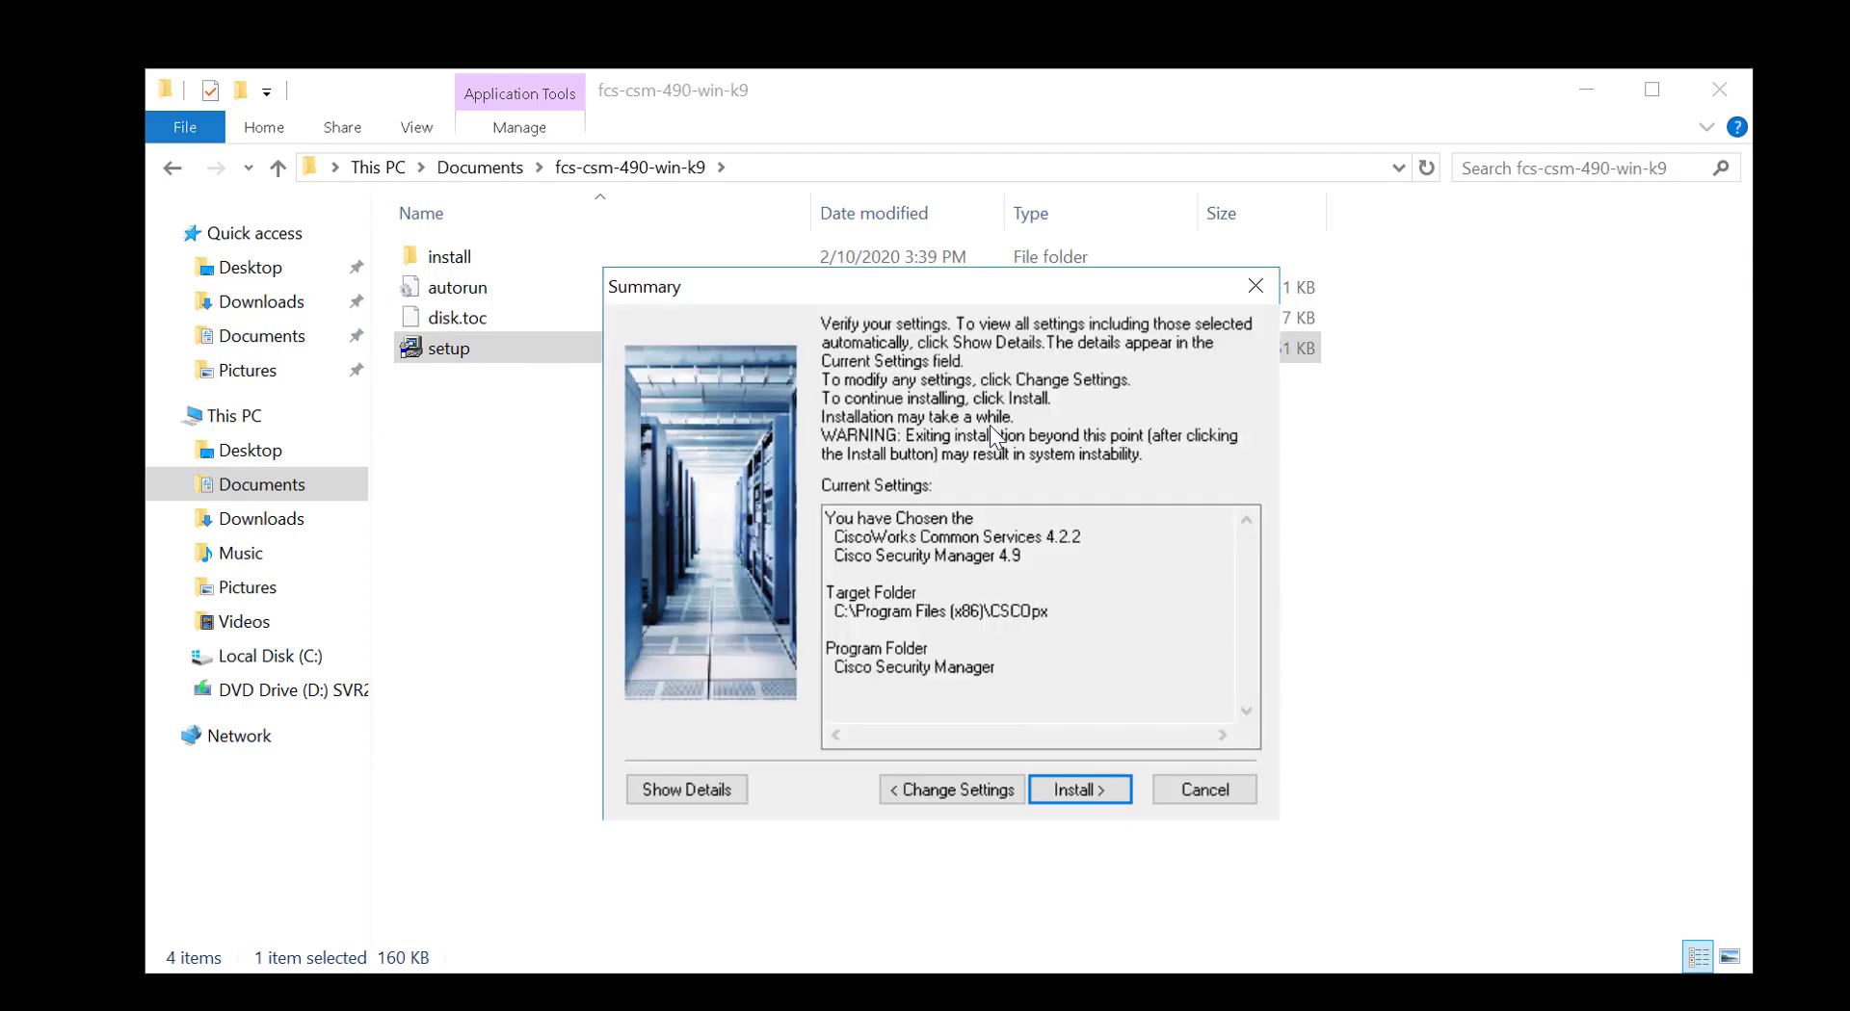
click(1062, 795)
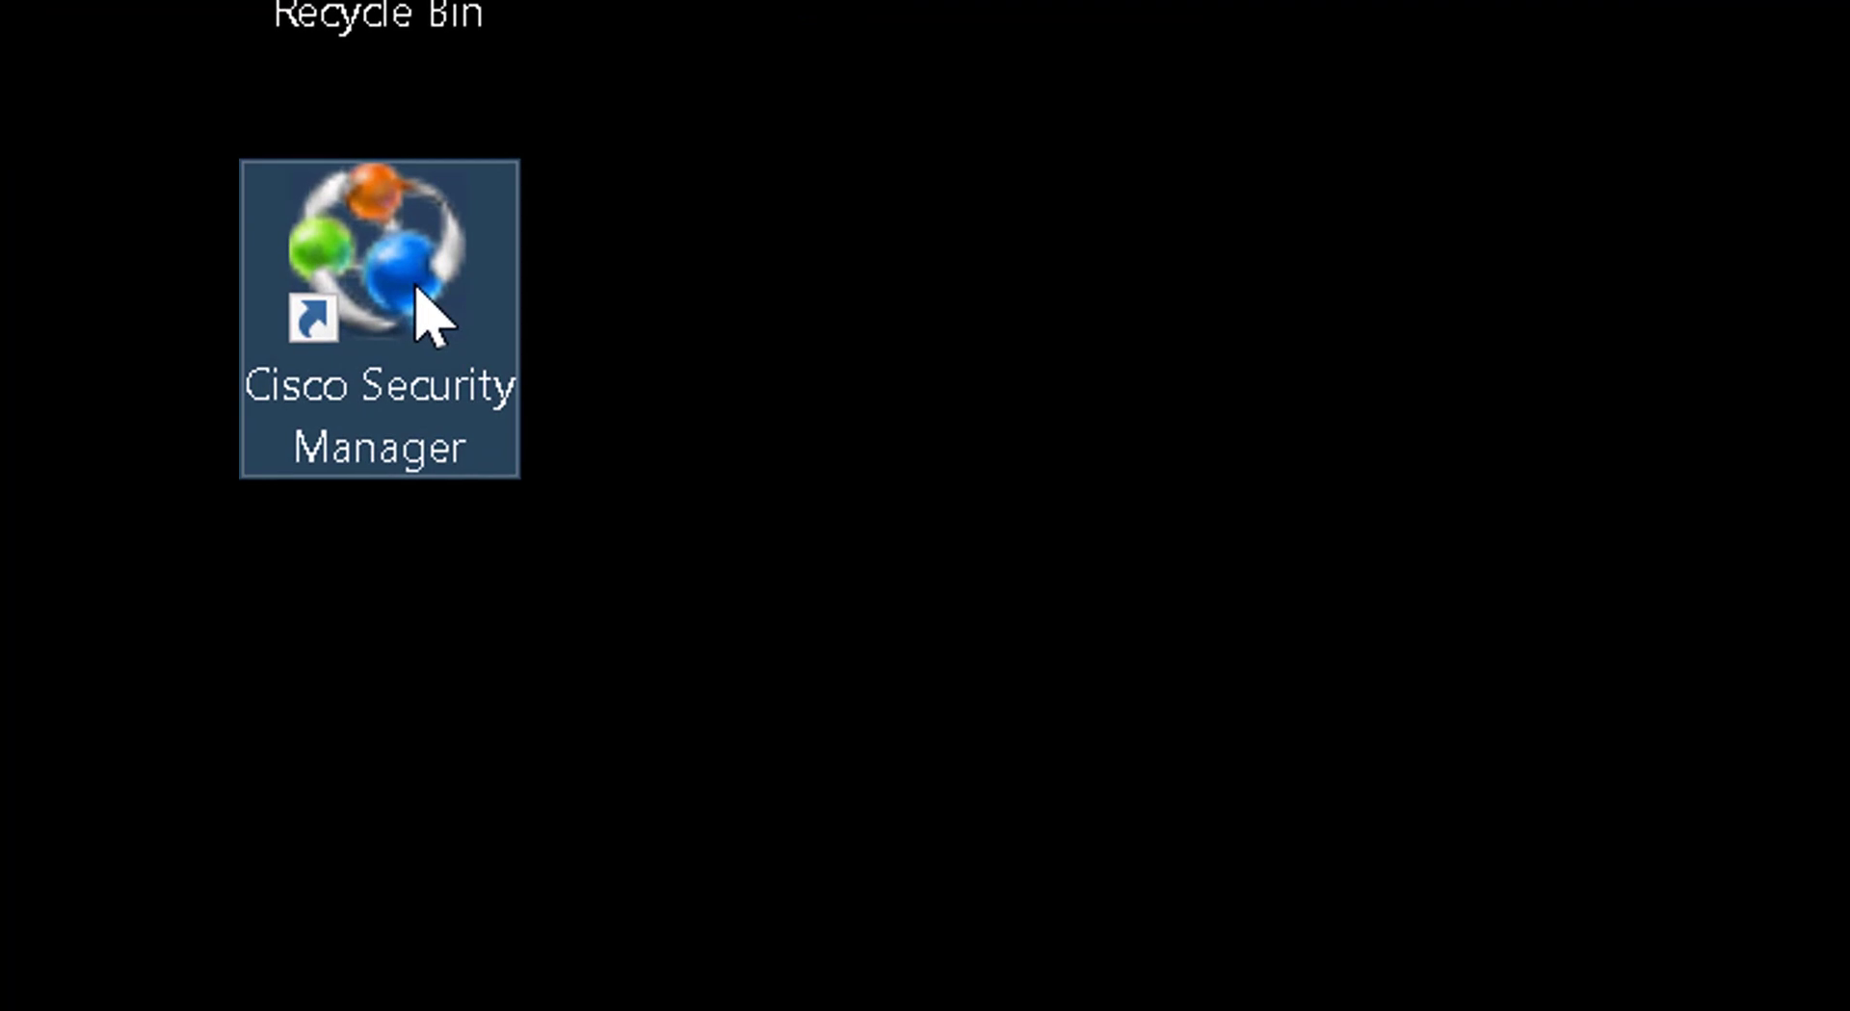
Launch Cisco Security Manager from the desktop and add the server's http address to Trusted sites
double_click(417, 289)
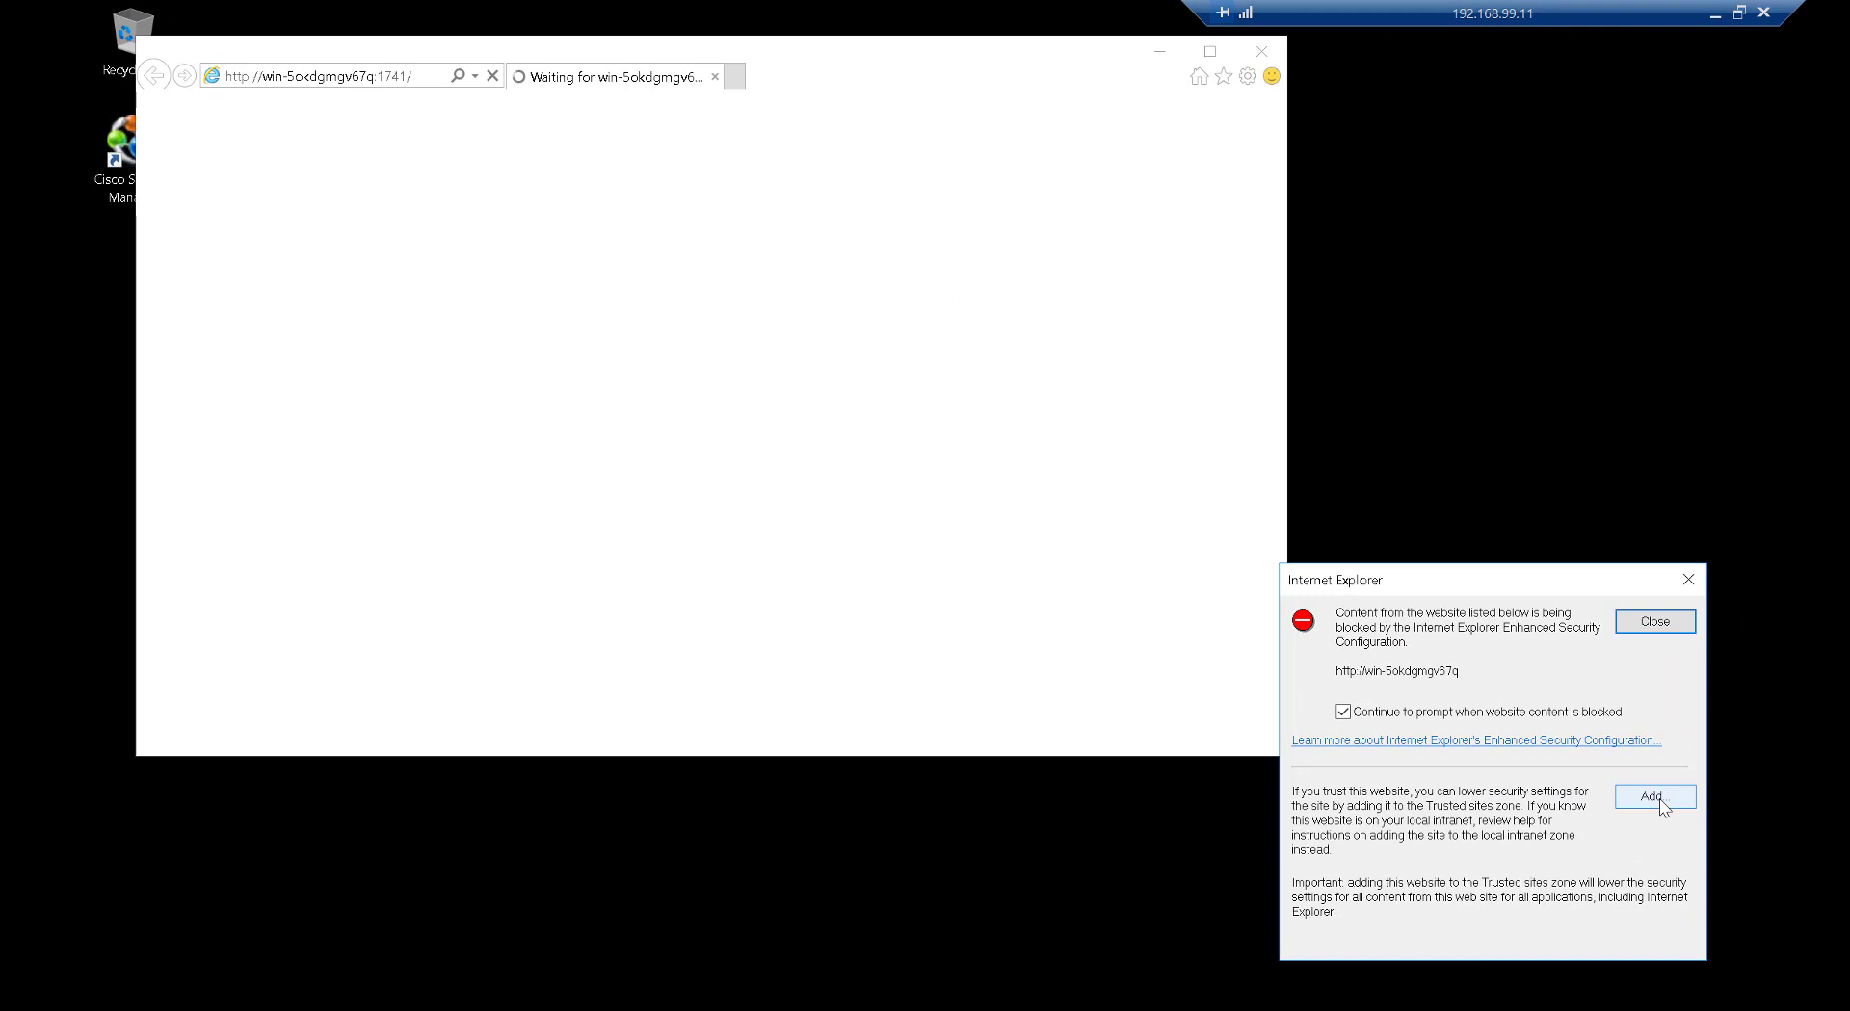
click(1657, 800)
click(1654, 805)
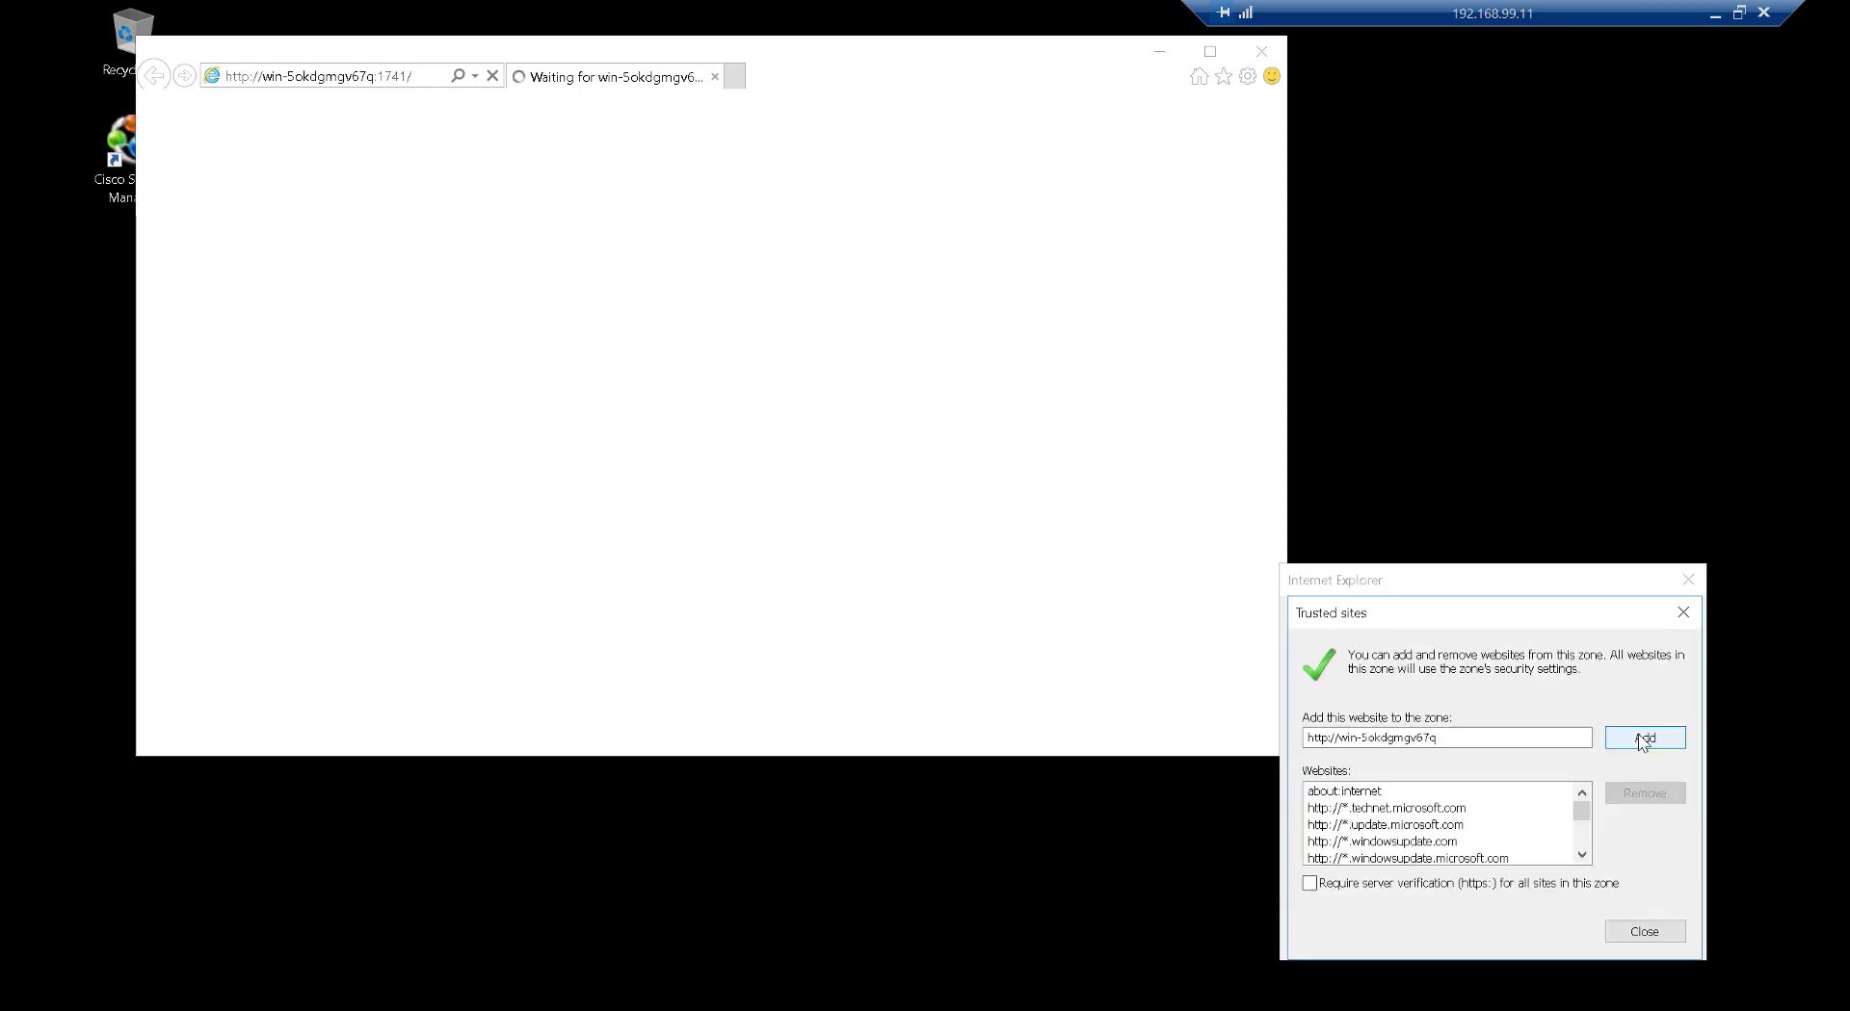
click(1642, 737)
click(1645, 931)
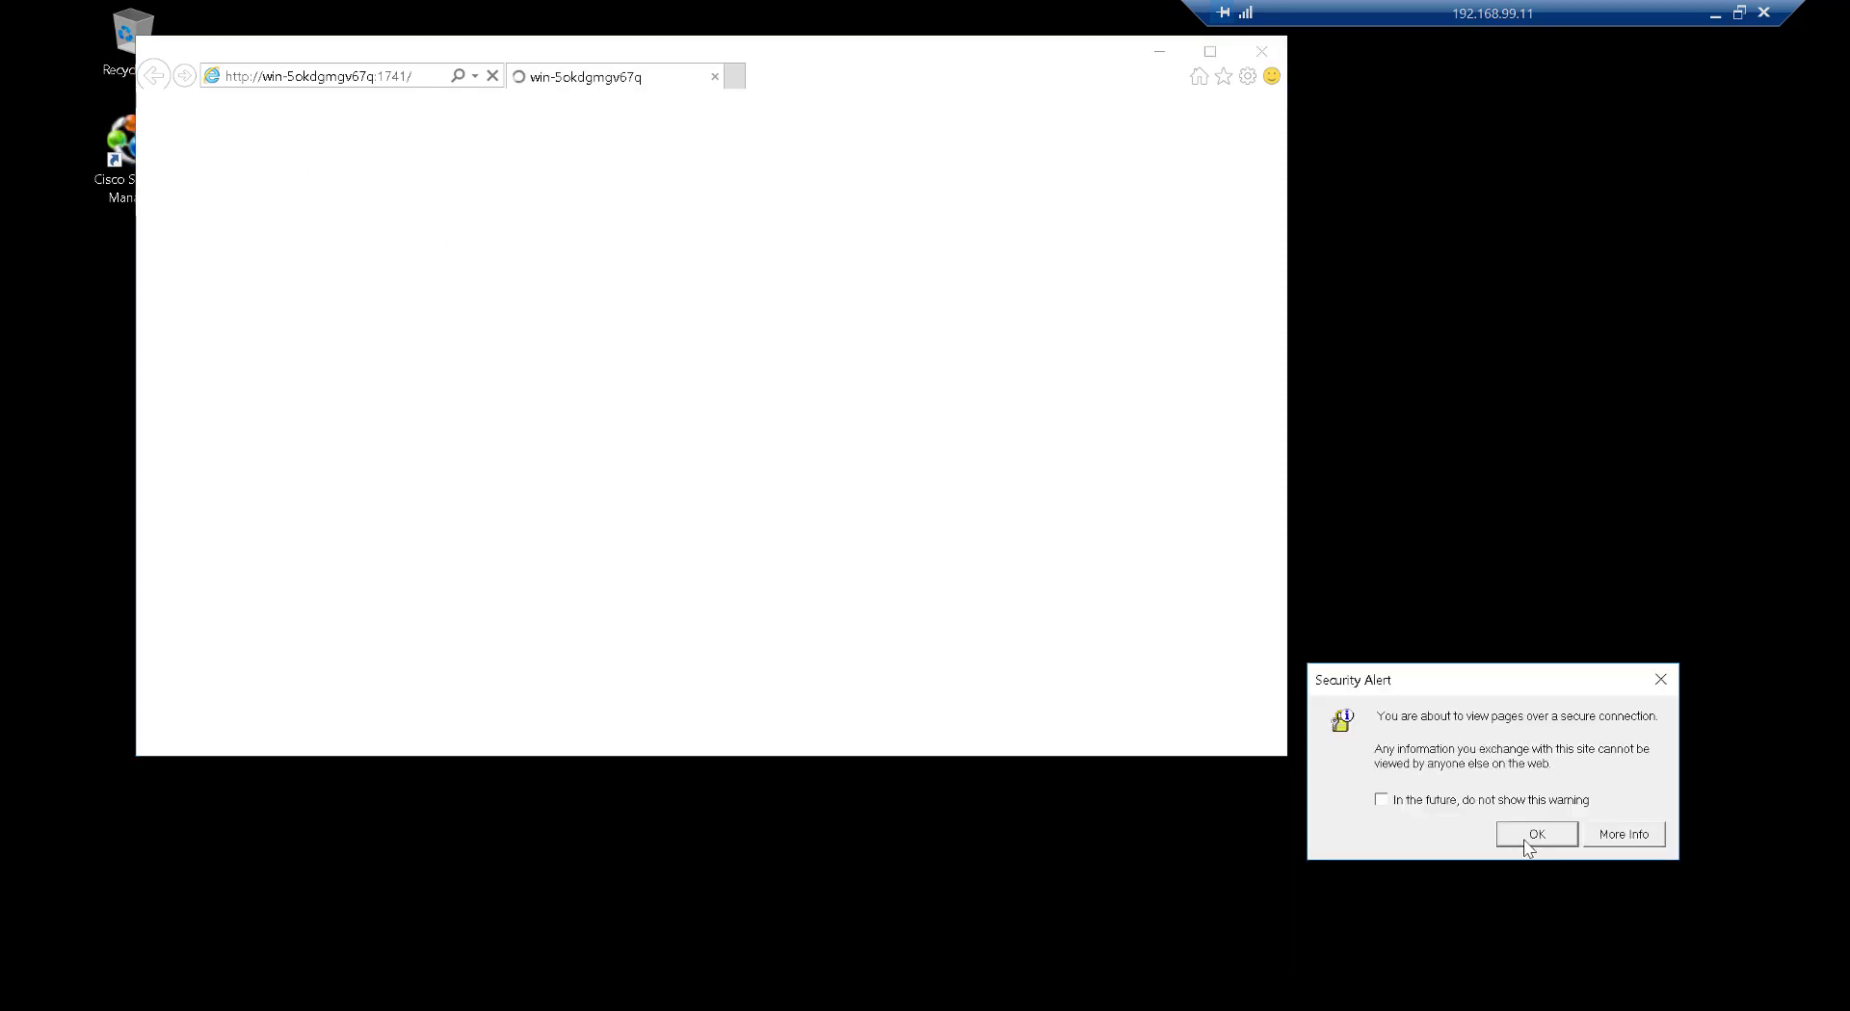
Add the https server address to Trusted sites and dismiss the security and browser warnings
click(1526, 836)
click(1541, 837)
click(1622, 799)
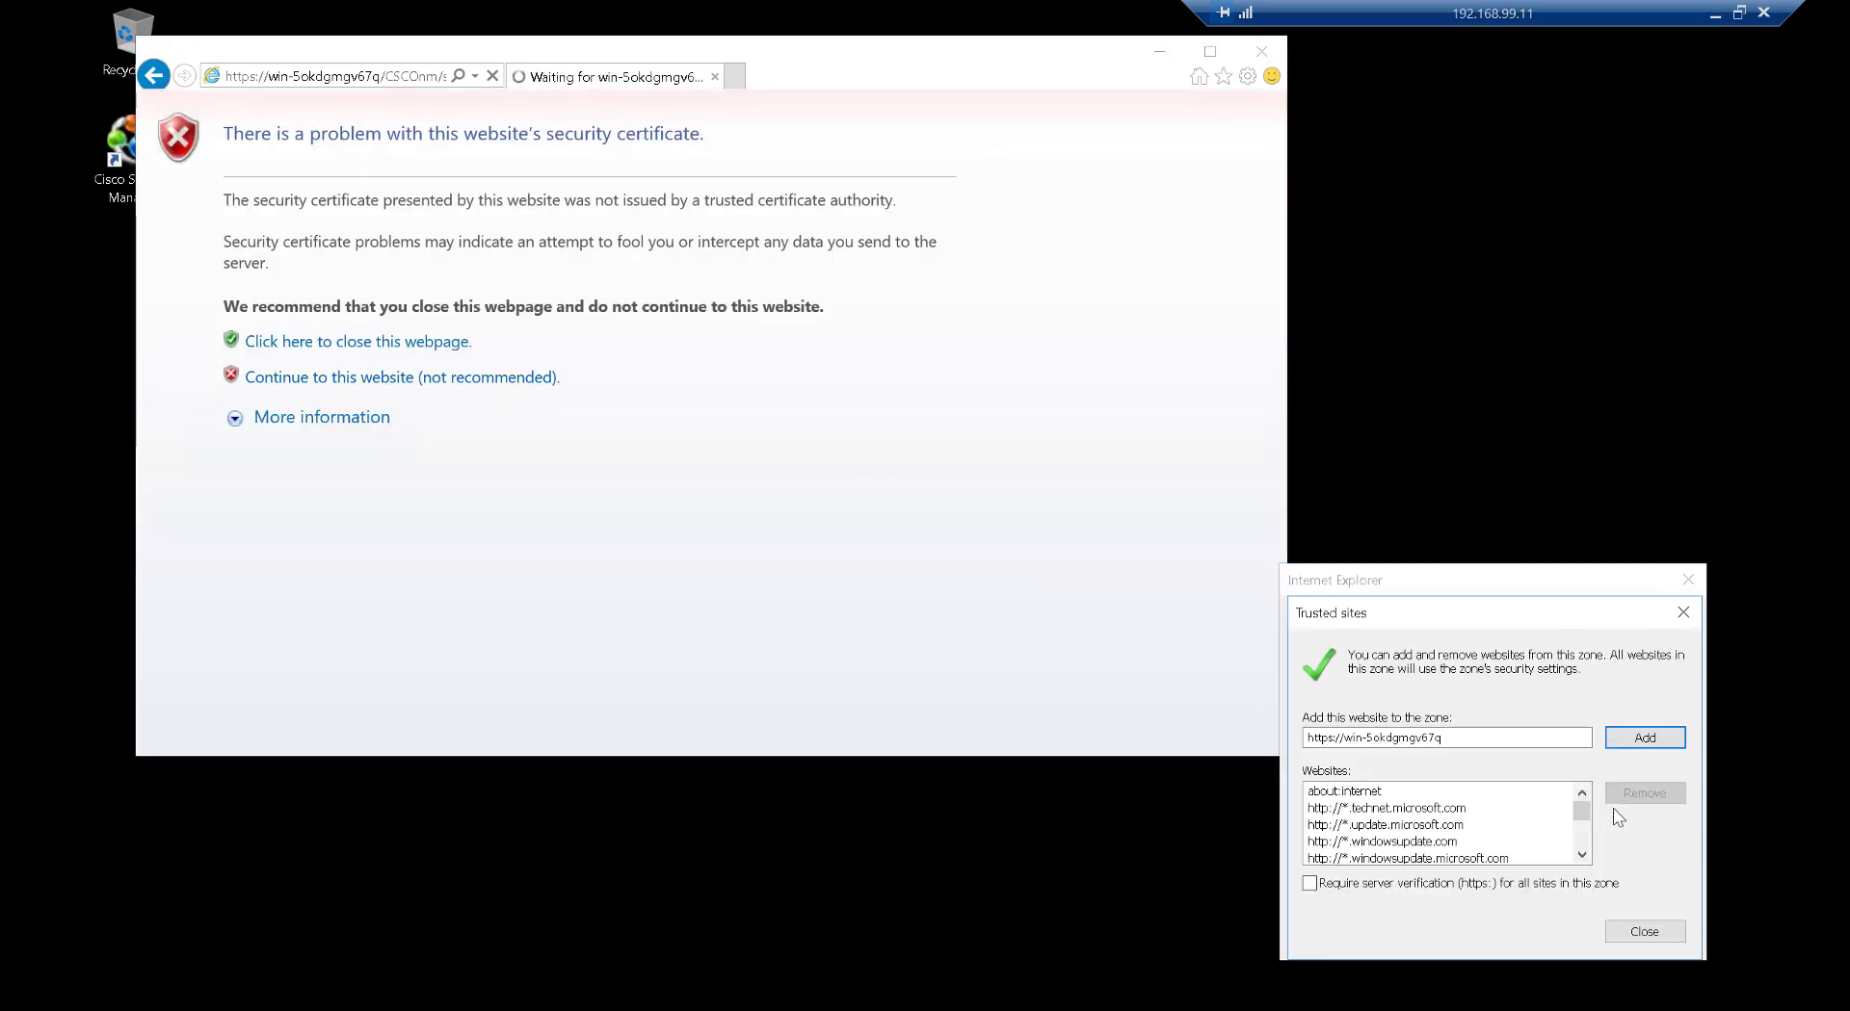
click(1642, 742)
click(1643, 932)
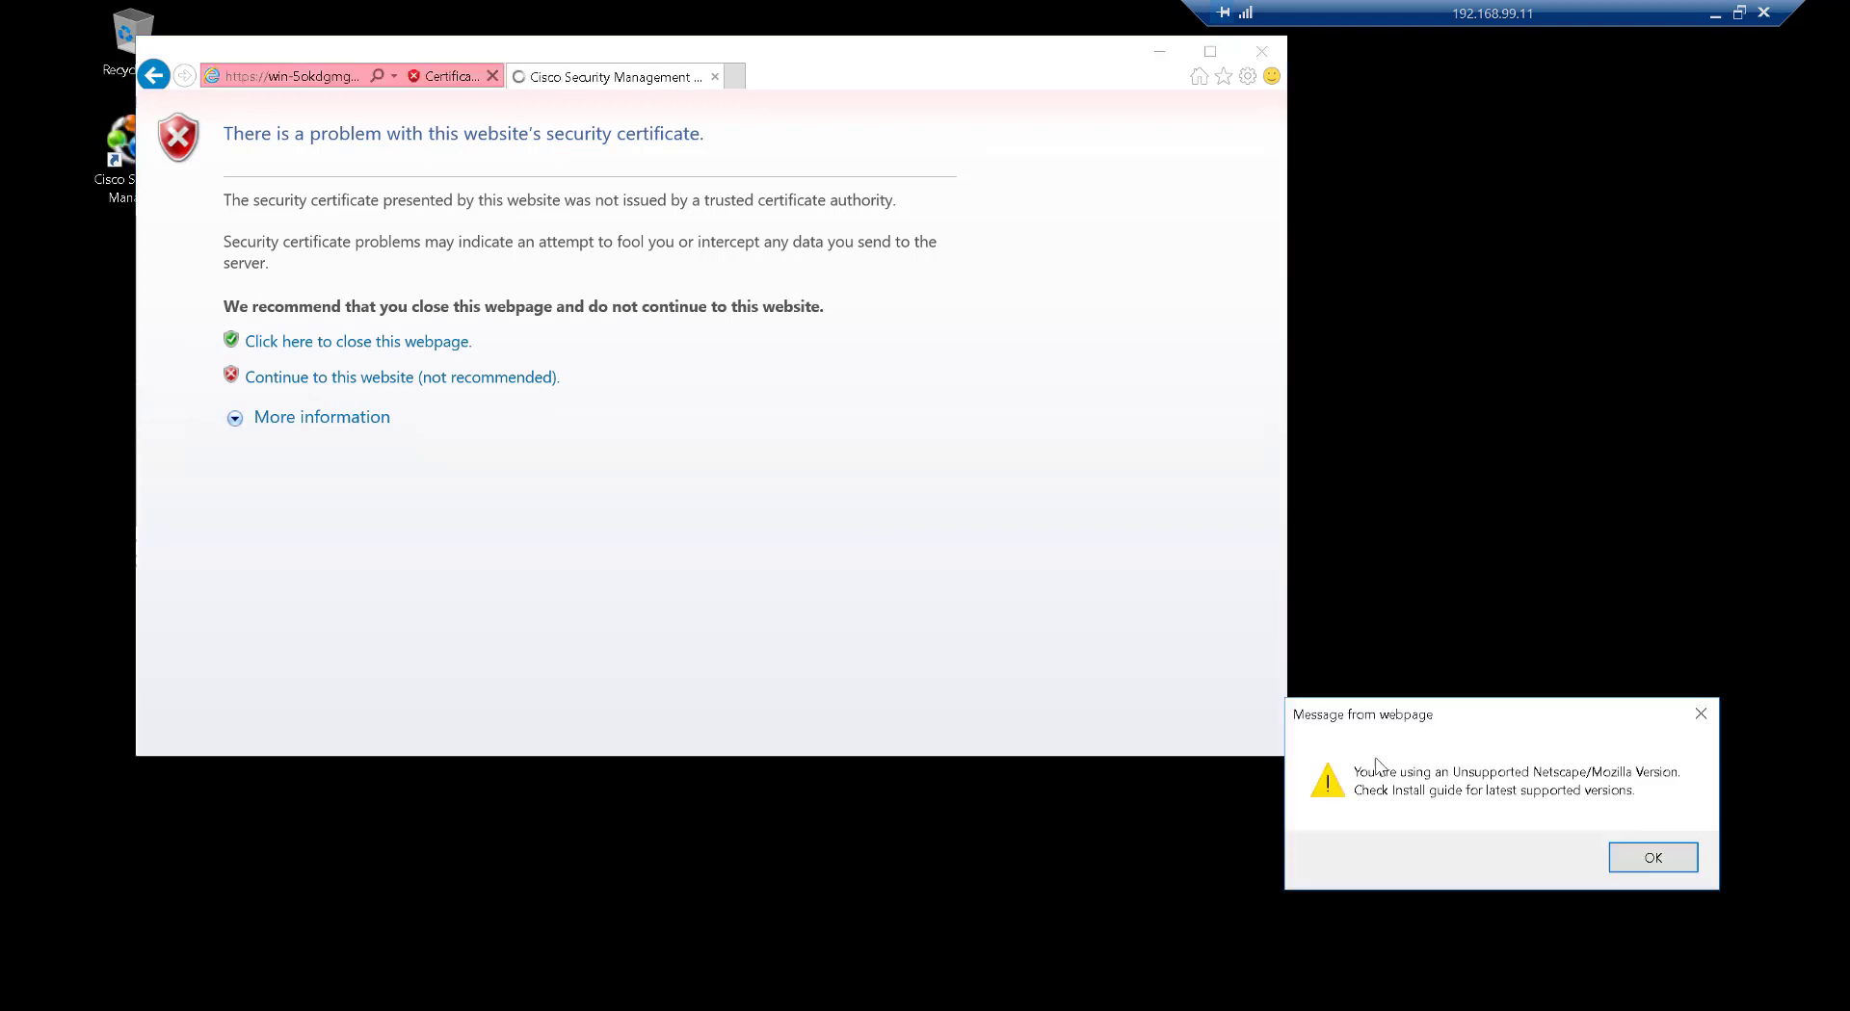
click(1626, 856)
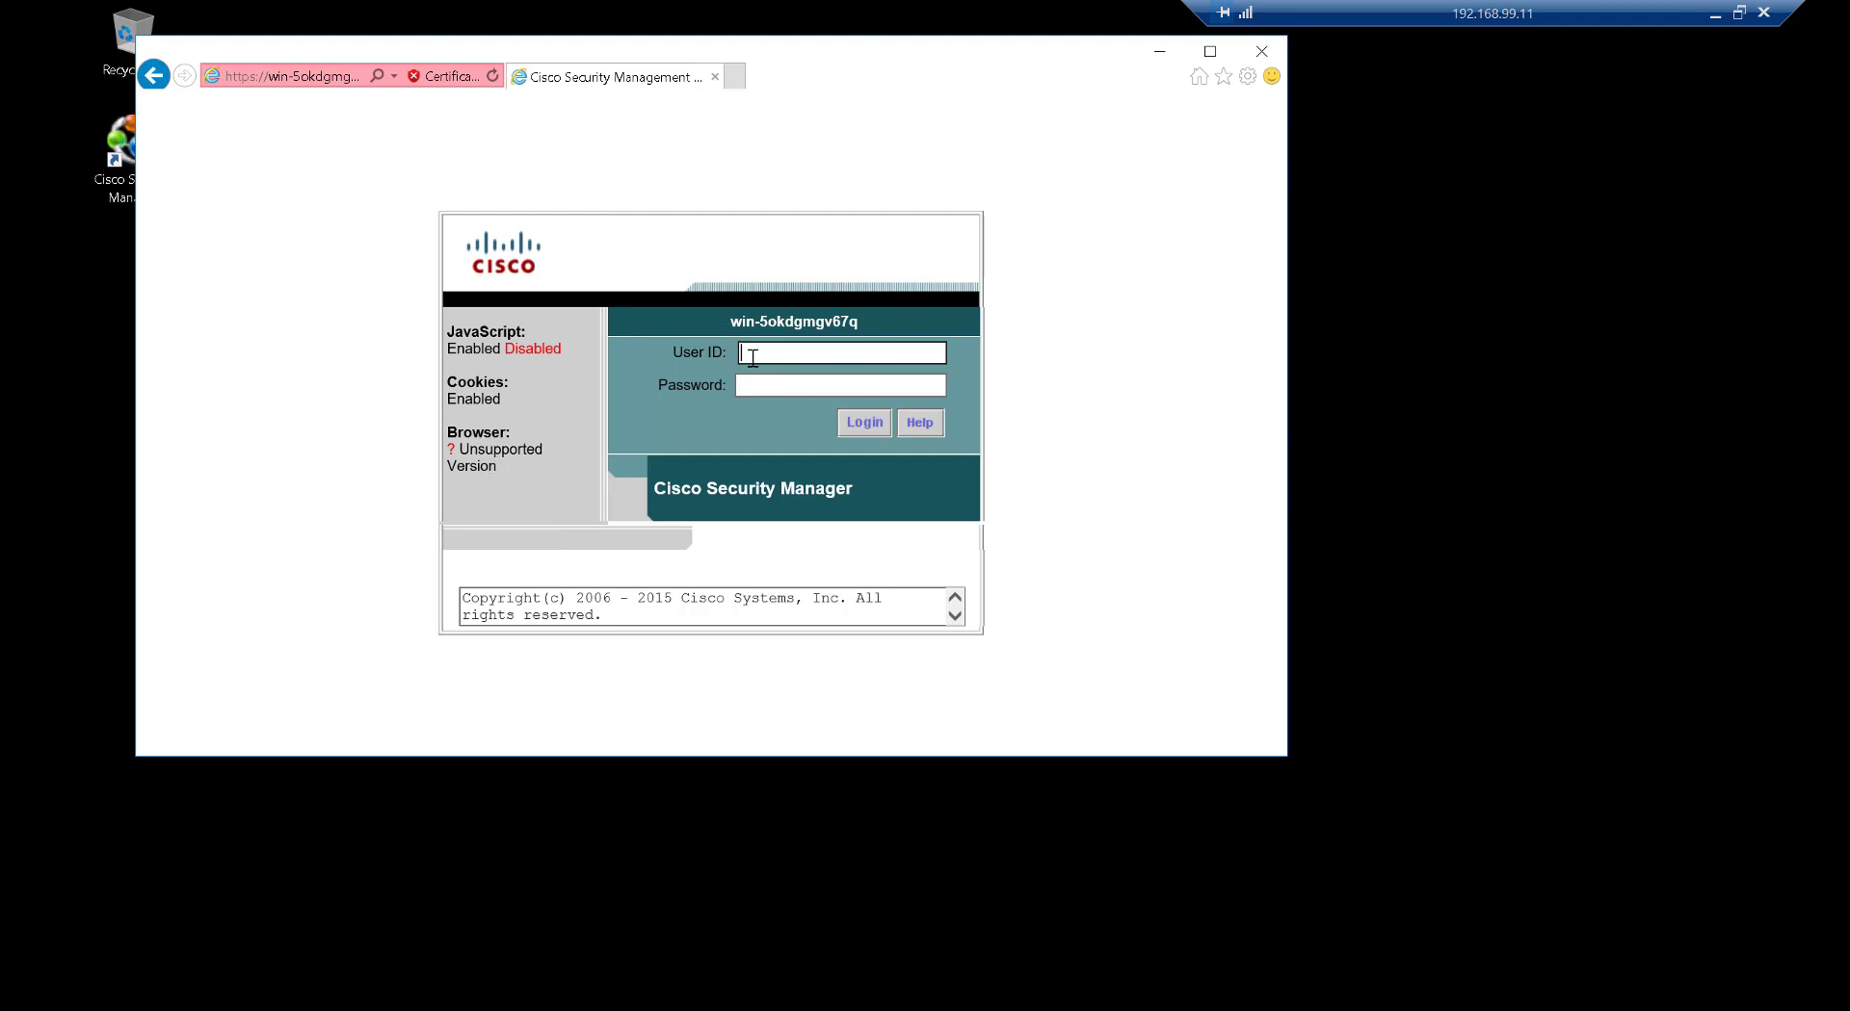
Log in as user 'admin' with the account password and decline storing it
text(admin)
key(Tab)
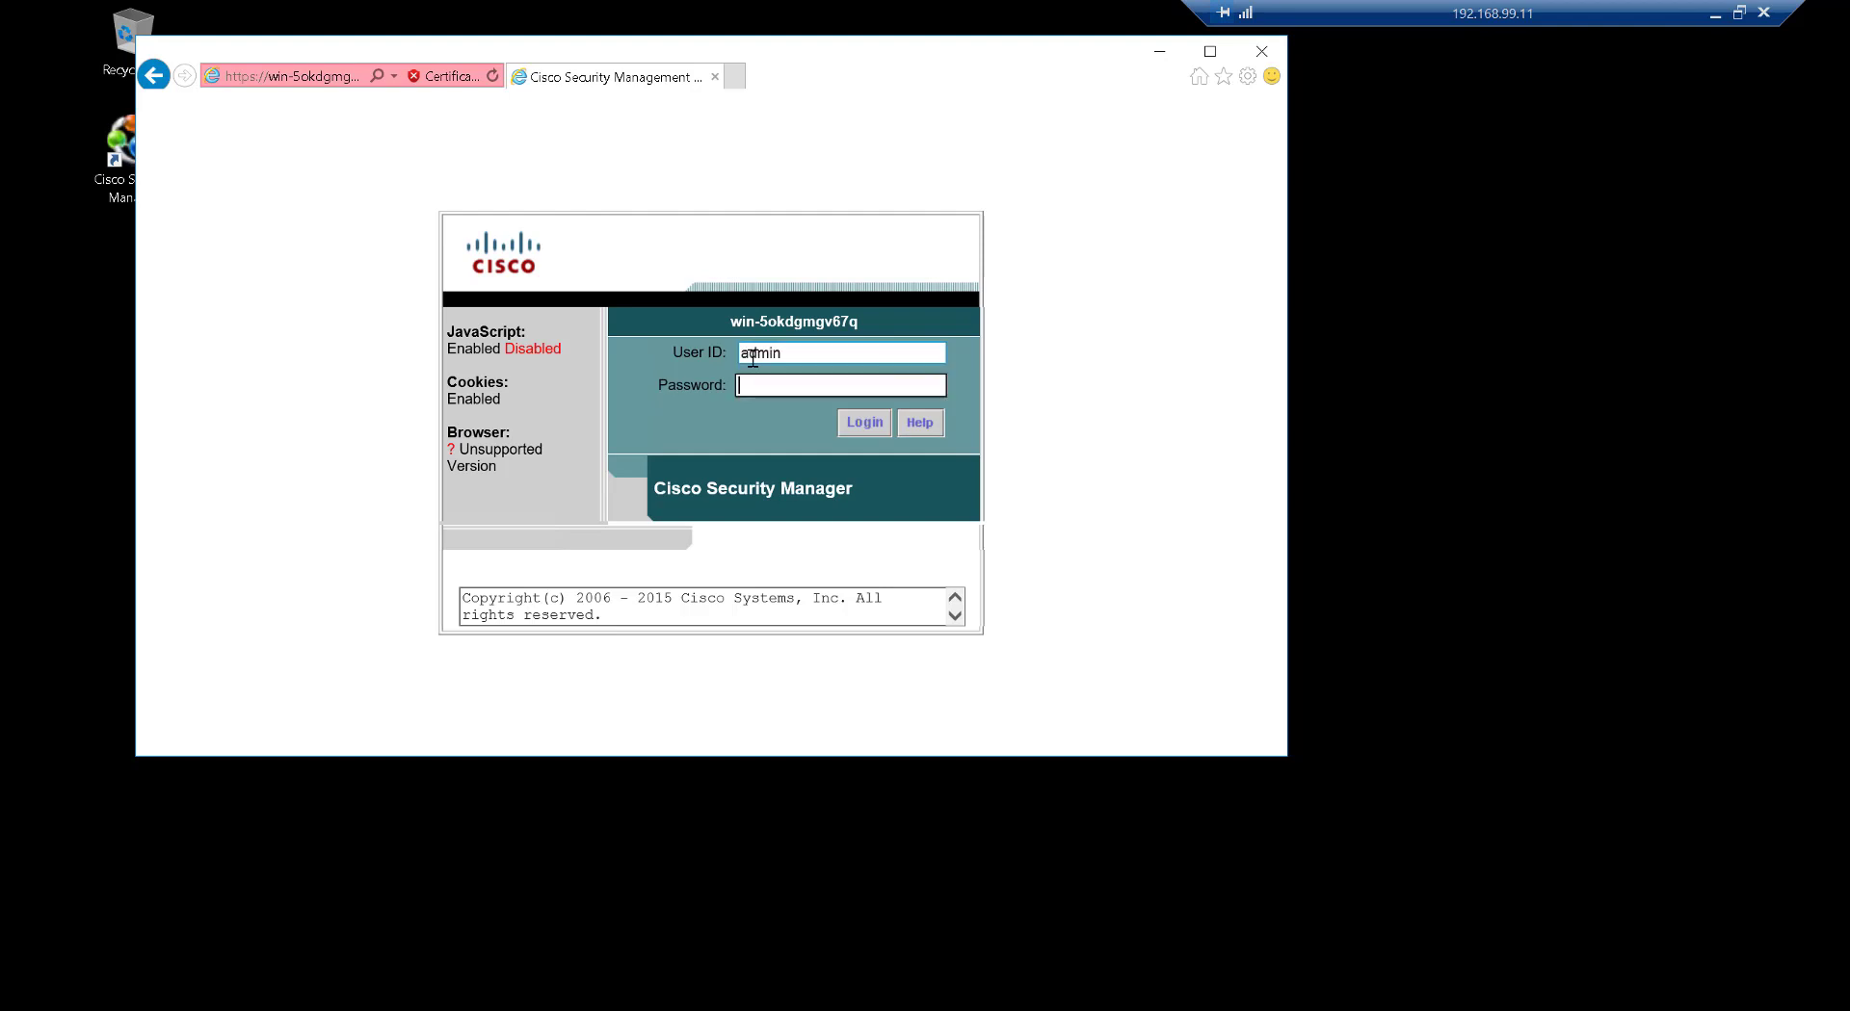
text(********)
key(Return)
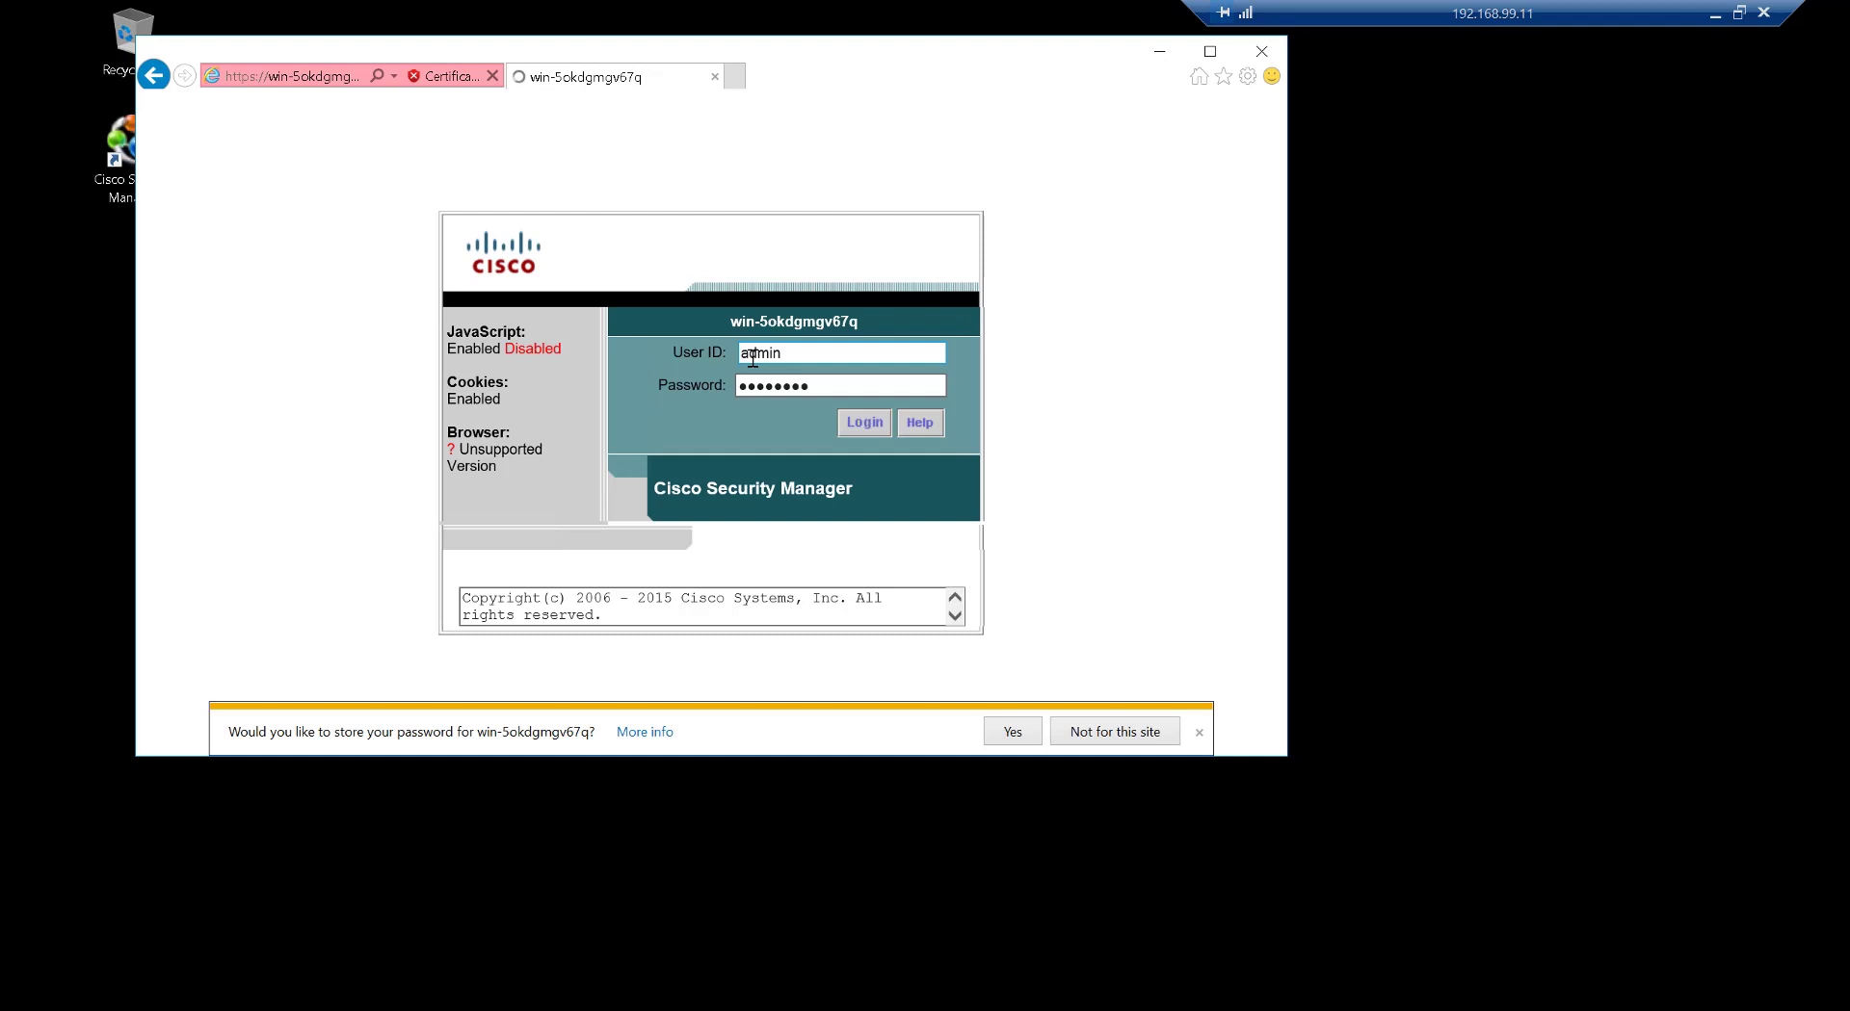
click(1199, 735)
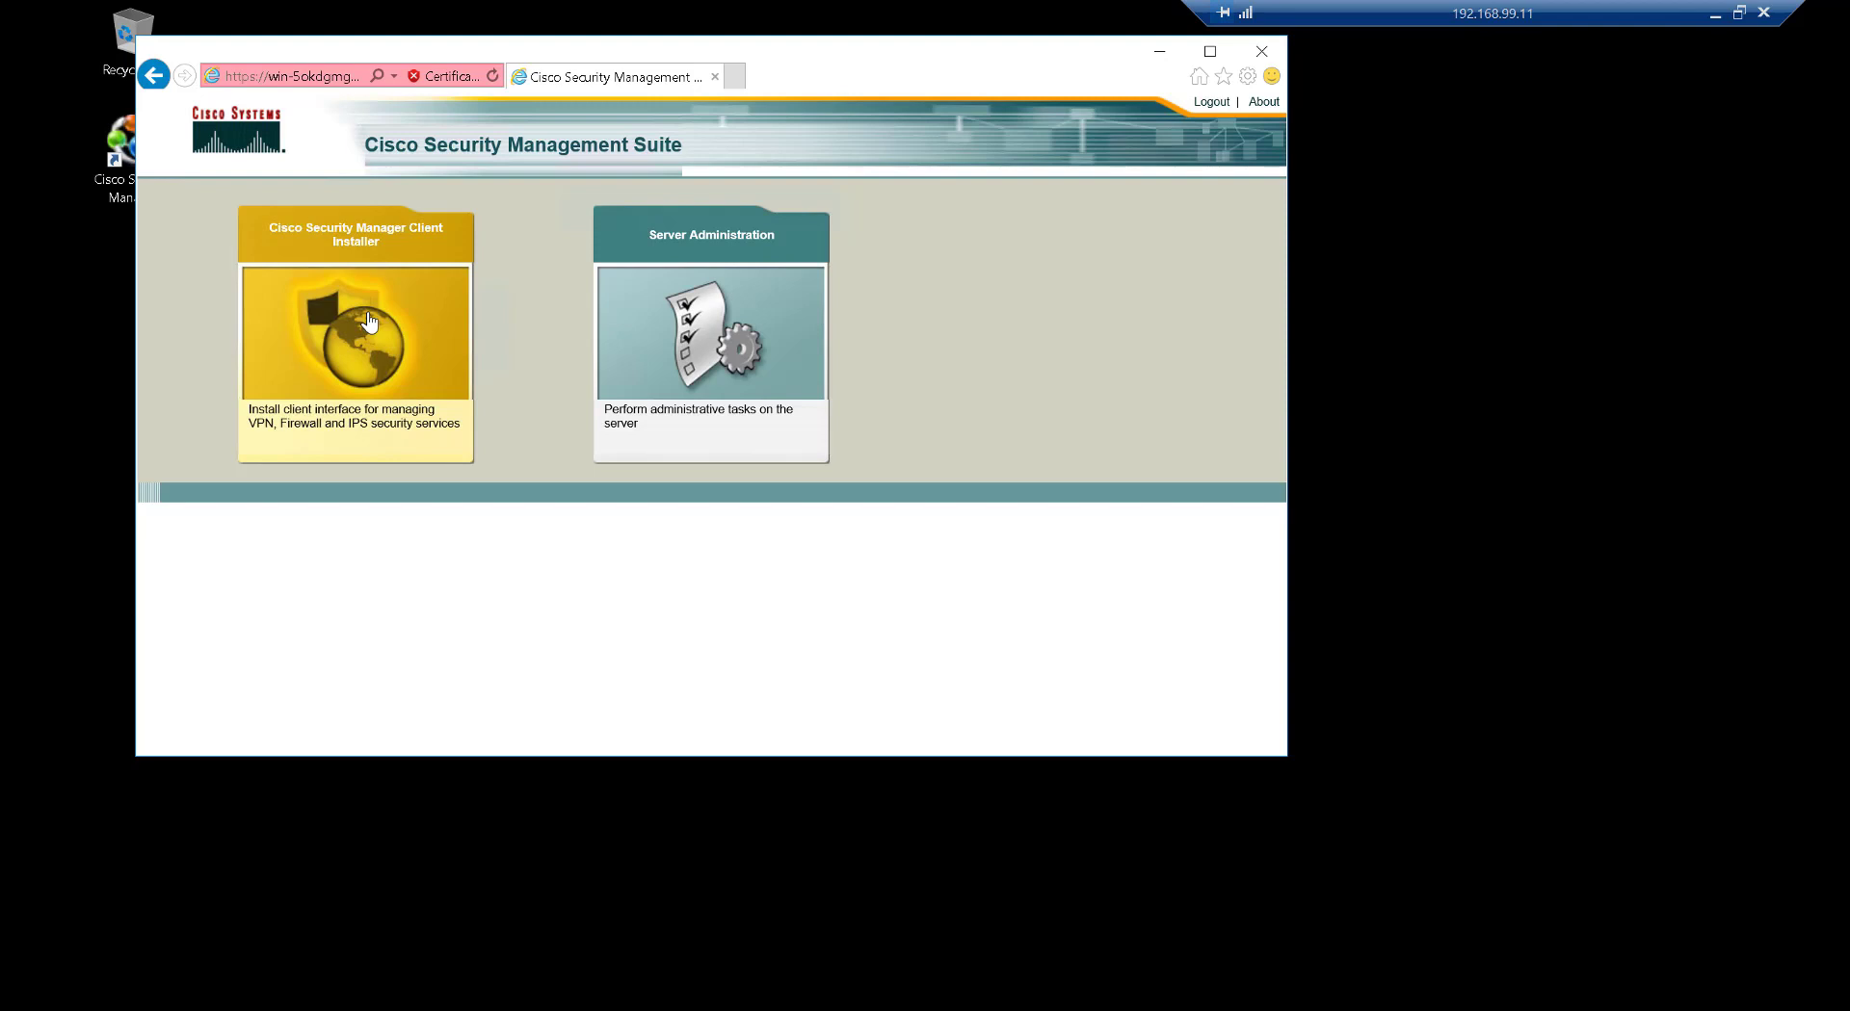
Start downloading the Cisco Security Manager Client Installer from the Management Suite page
click(411, 323)
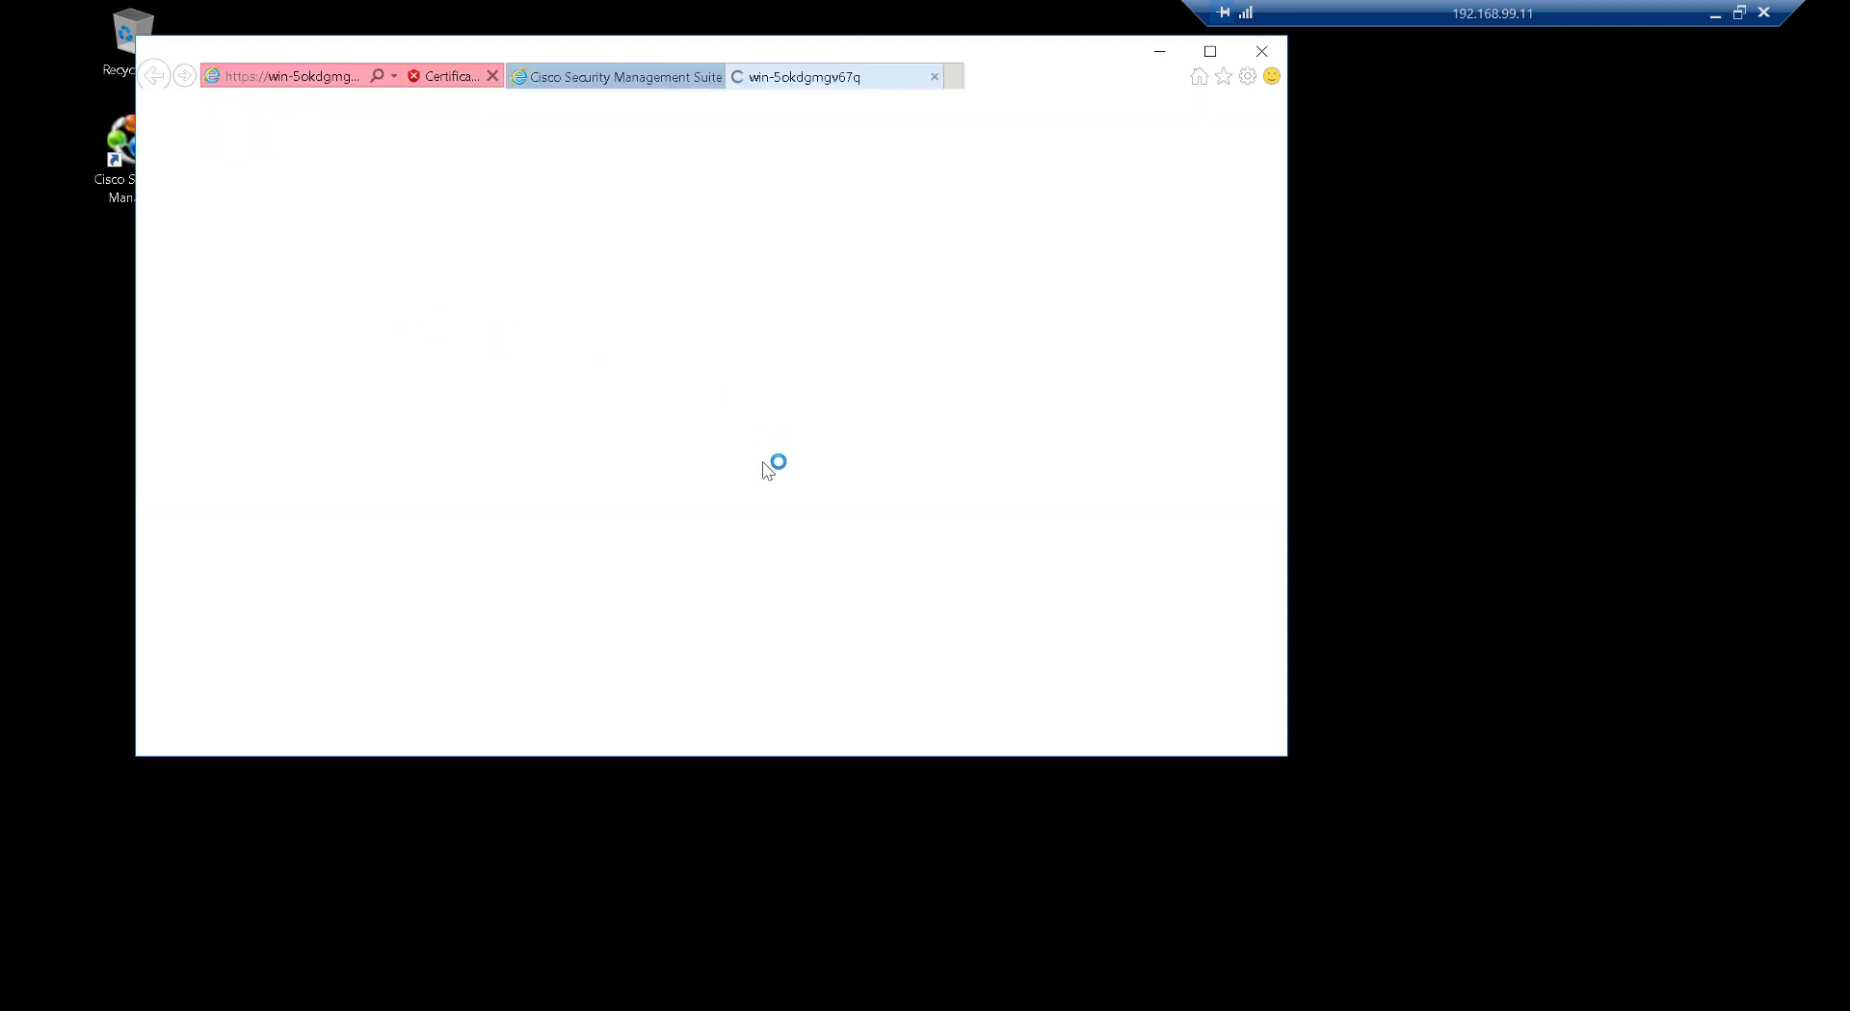